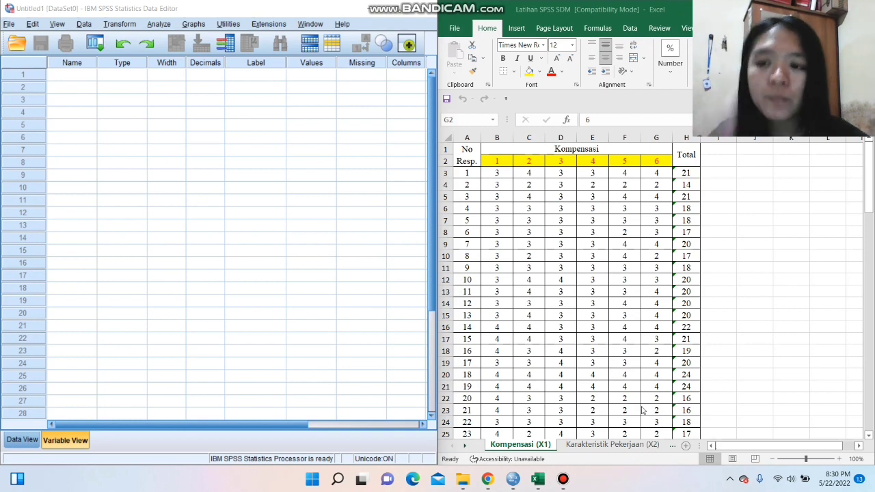
Step: Define the first variable in row 1 with the name Kompensasi, correcting any misspelling
left_click(78, 76)
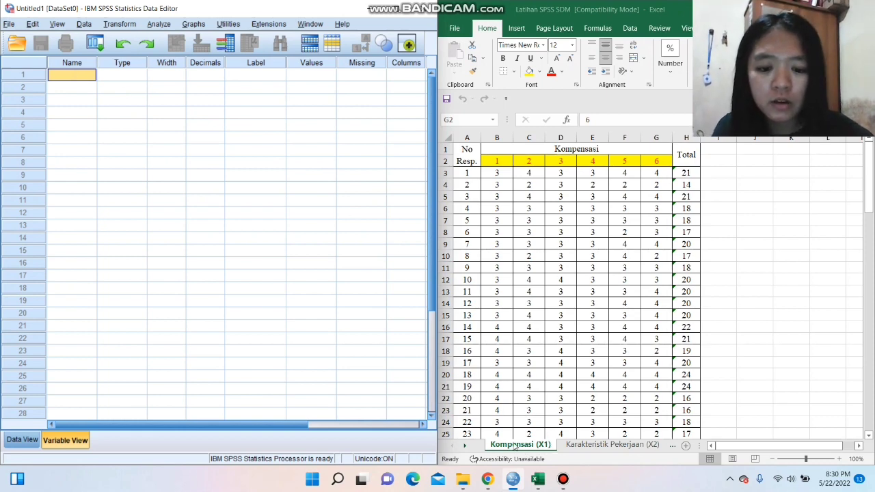
type("KO")
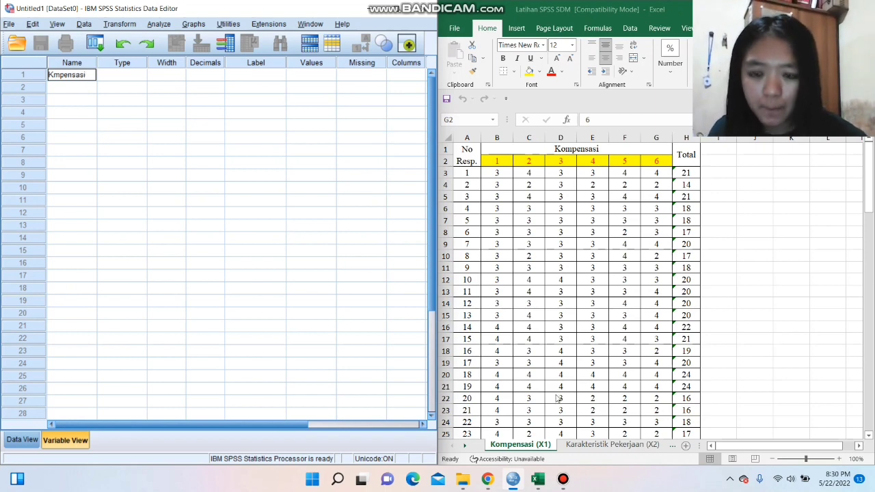
key("Return")
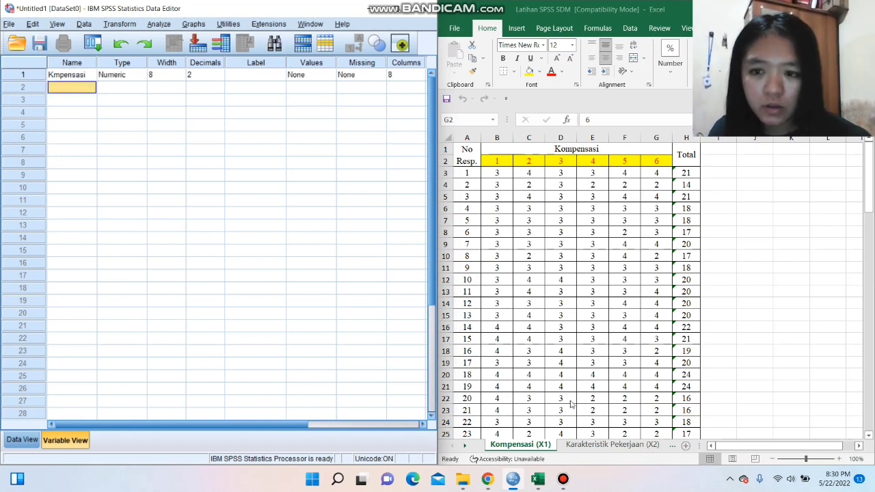
left_click(75, 63)
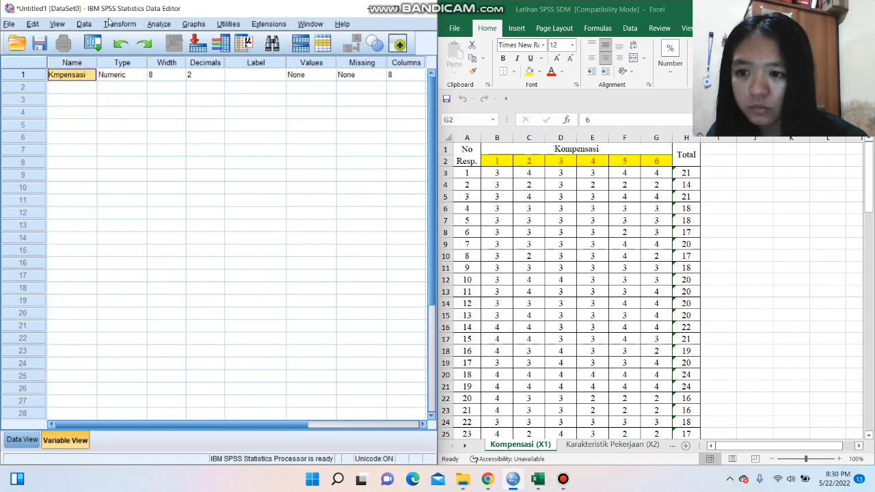
key("BackSpace")
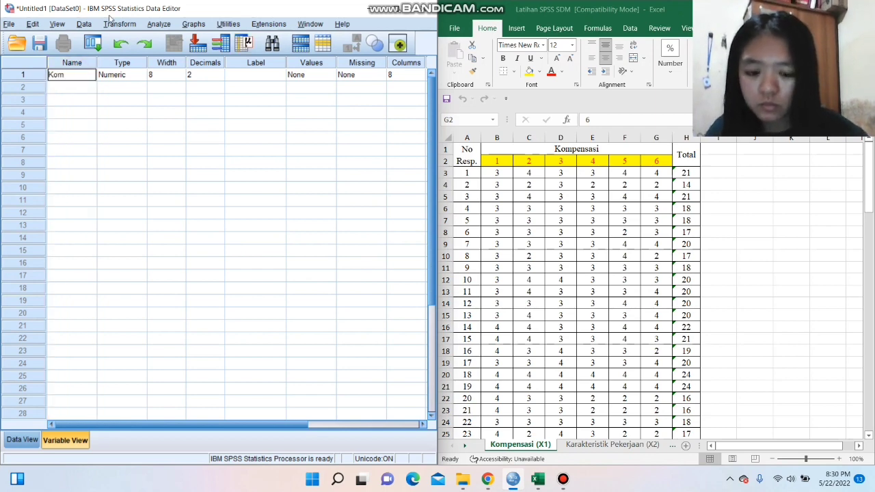
type("Kompensasi")
key("Return")
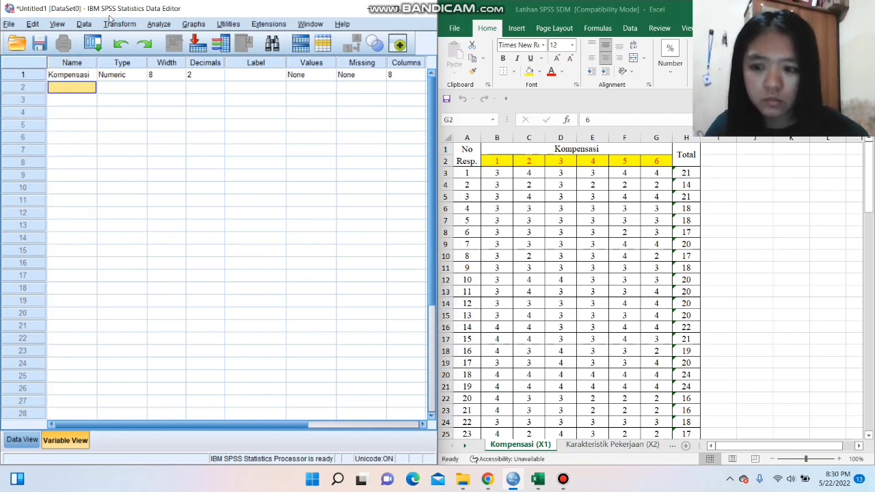
Step: Show the Karakteristik Pekerjaan (X2) sheet in Excel and define the second SPSS variable as Karakteristik_Pekerjaan
left_click(607, 445)
left_click(607, 445)
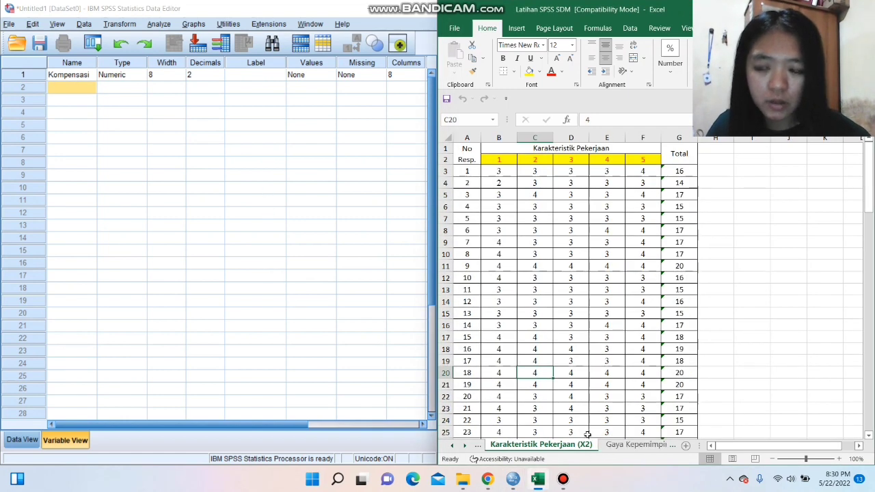
type("Karakter")
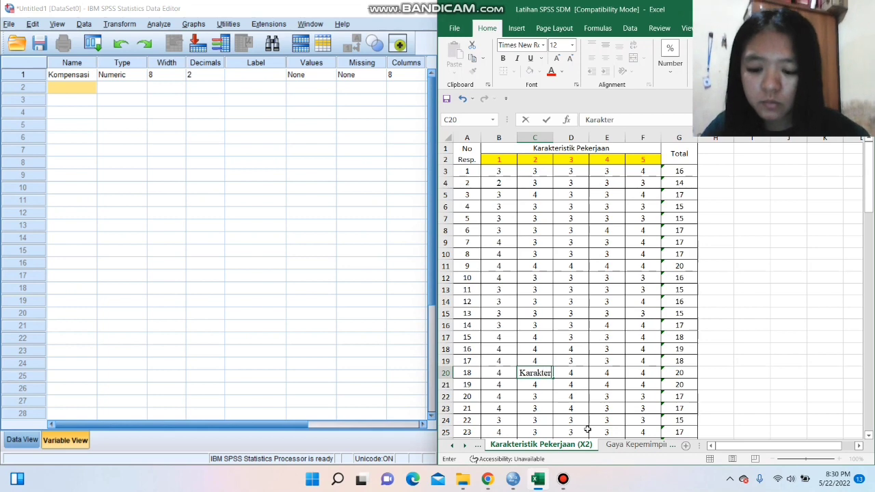
type("istik")
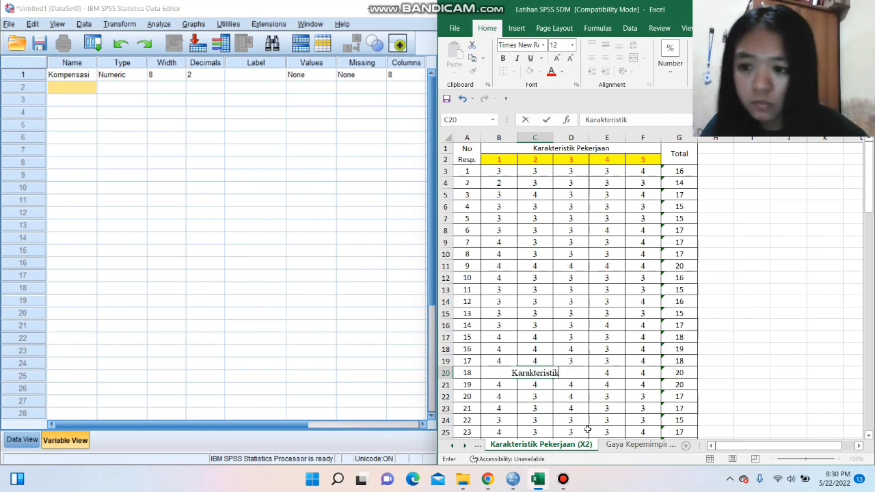
left_click(71, 86)
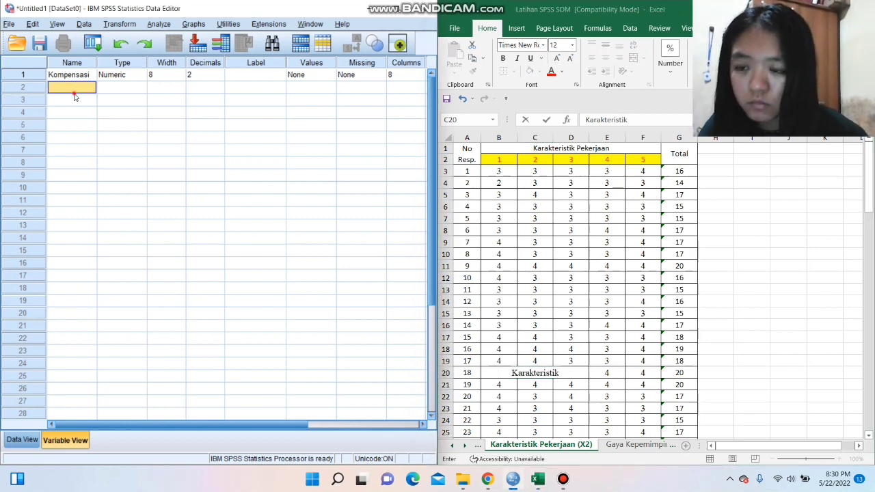
type("Karakteristi")
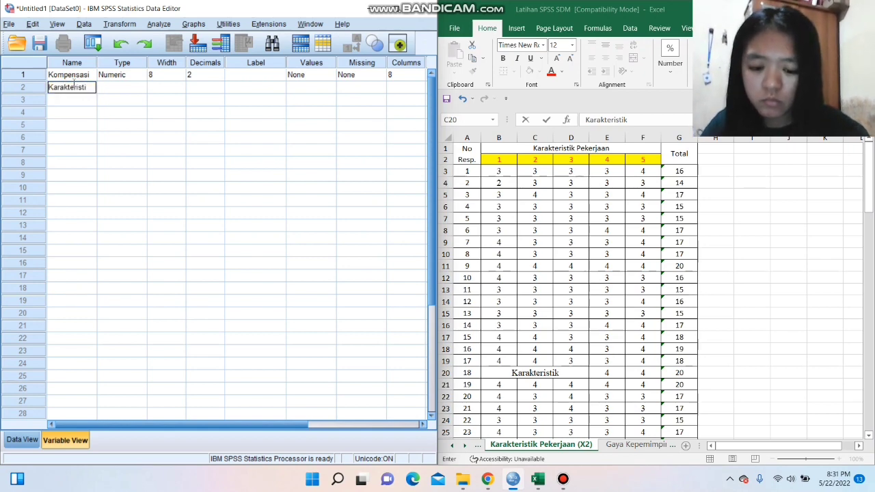
type("k_P")
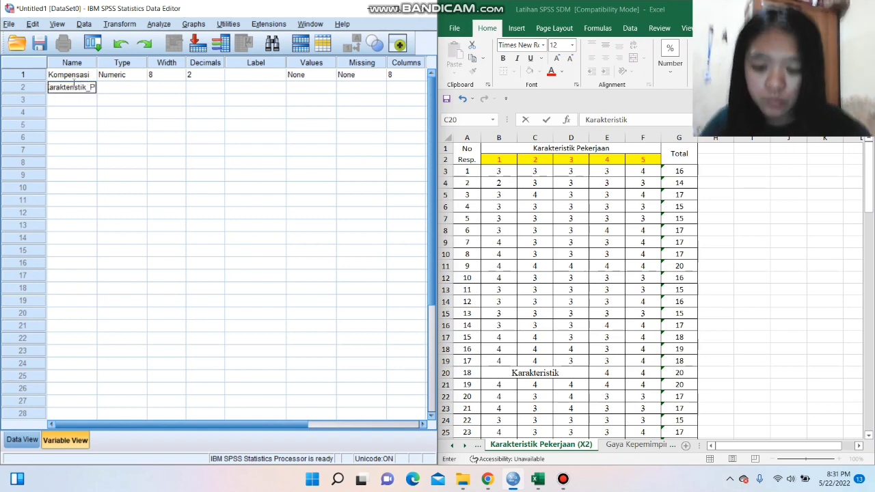
type("ekerjaan")
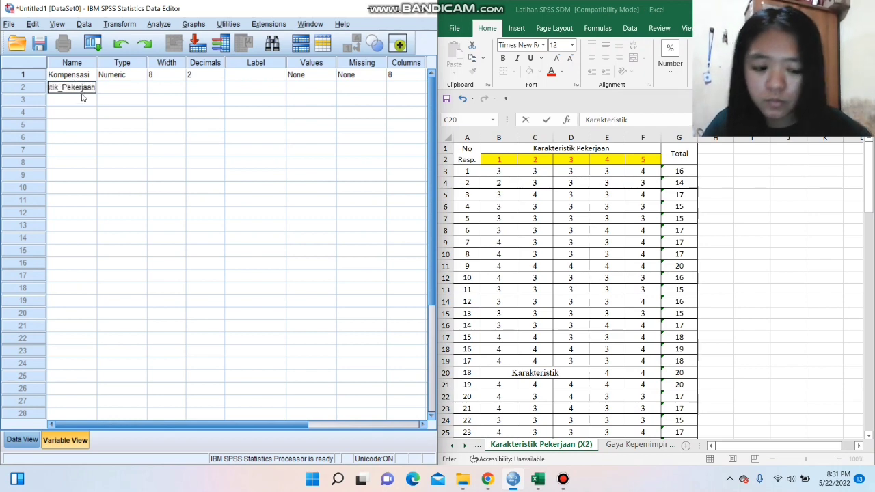
left_click(82, 99)
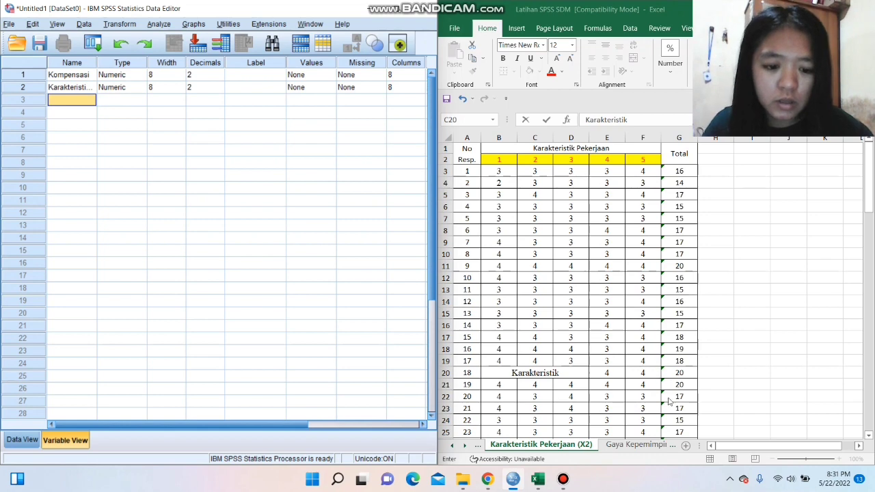
Step: Define the third SPSS variable in row 3 with the name Gaya_Kepemimpinan
left_click(646, 448)
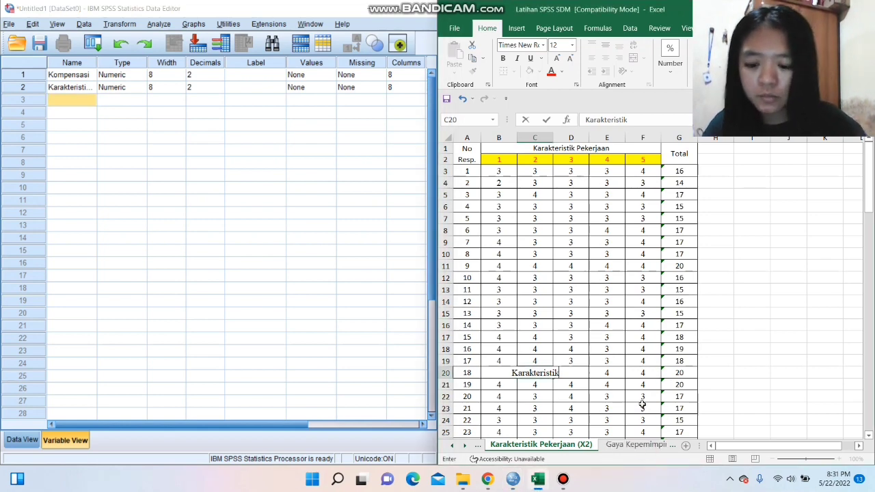
type("Gaya")
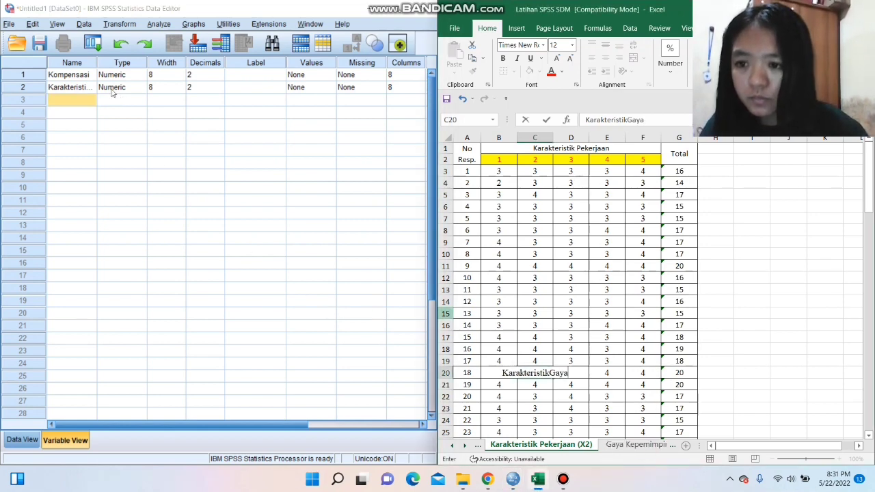
left_click(89, 101)
type("Gaya_Kep")
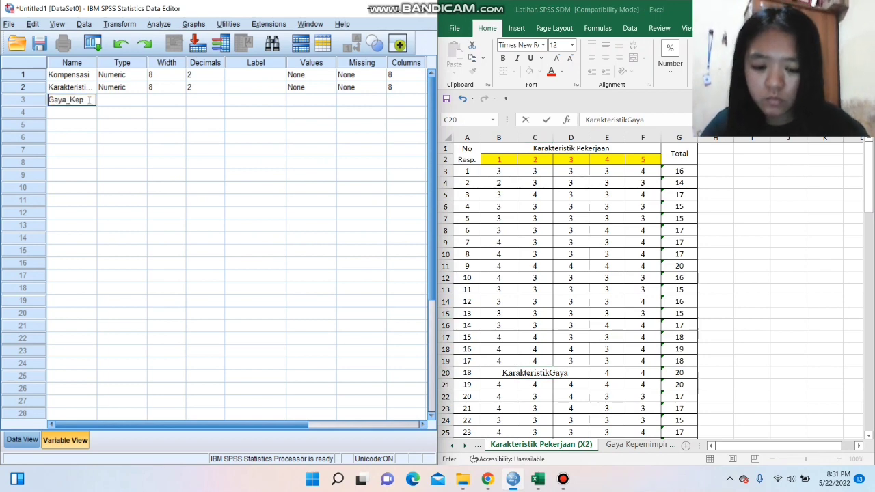
type("emimpinan")
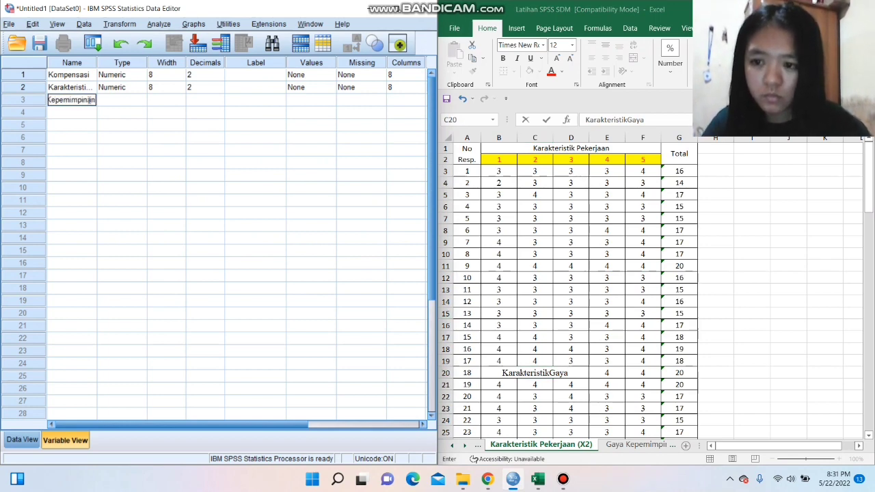
key("Return")
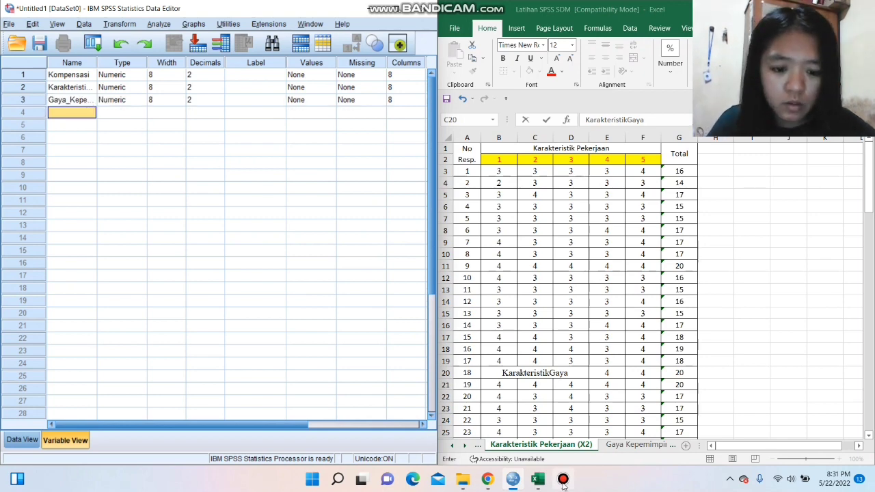
Step: Reveal the remaining sheet names in the Excel workbook and name the fourth SPSS variable Motivasi
left_click(641, 445)
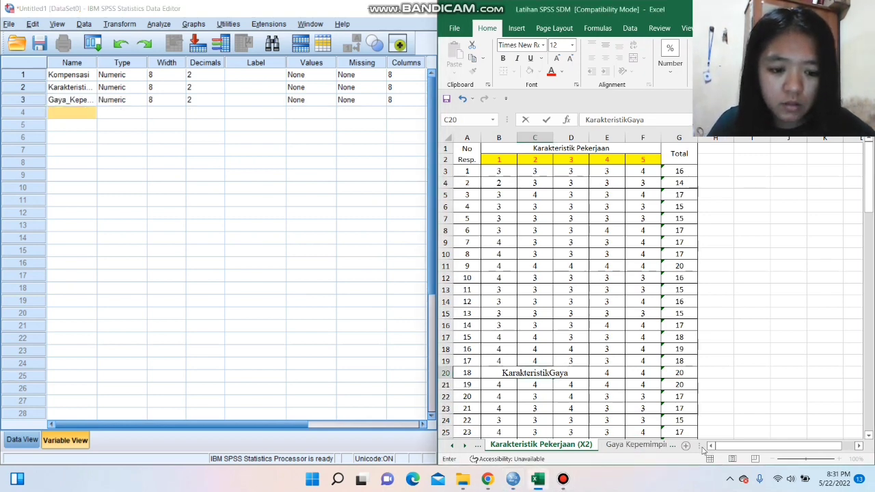
left_click(466, 448)
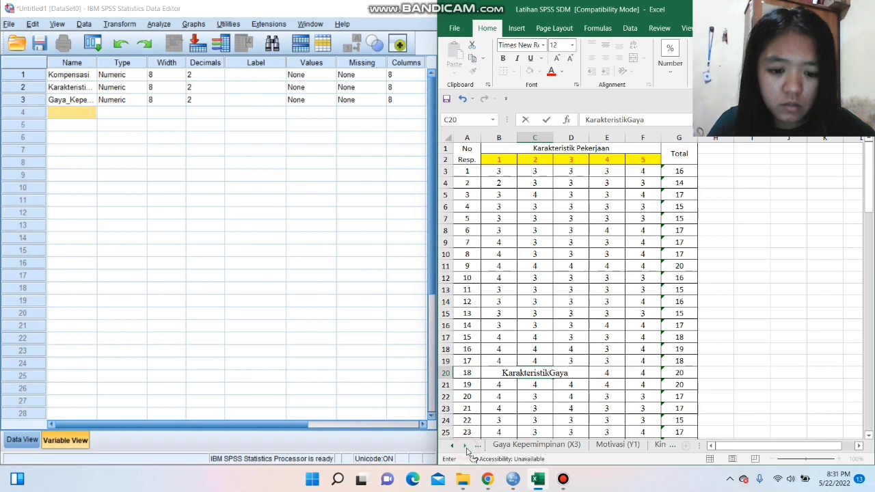
left_click(467, 448)
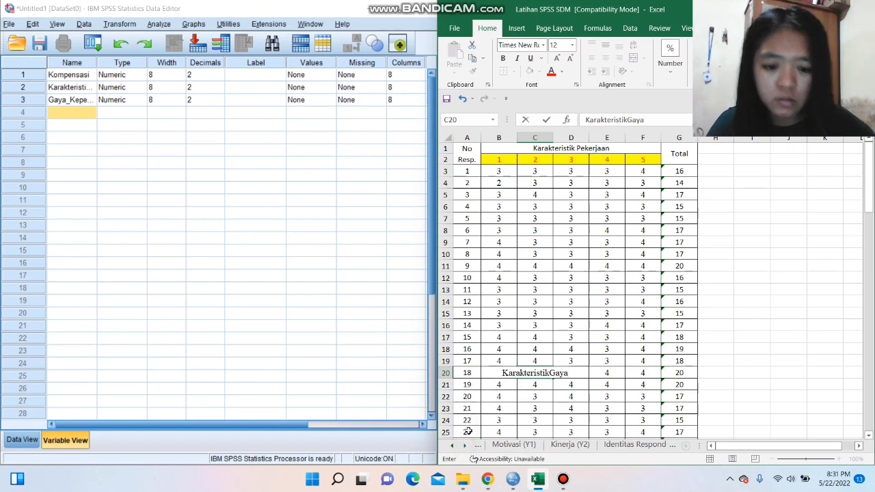
type("Mo")
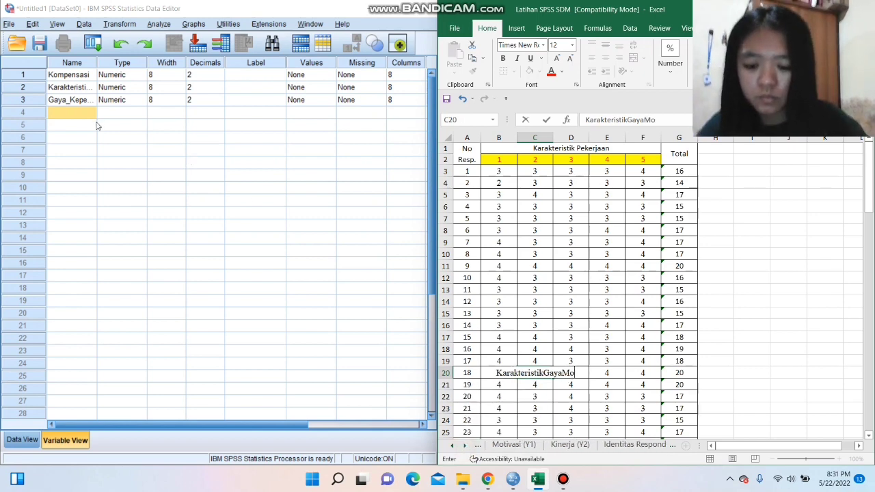
type("tivas")
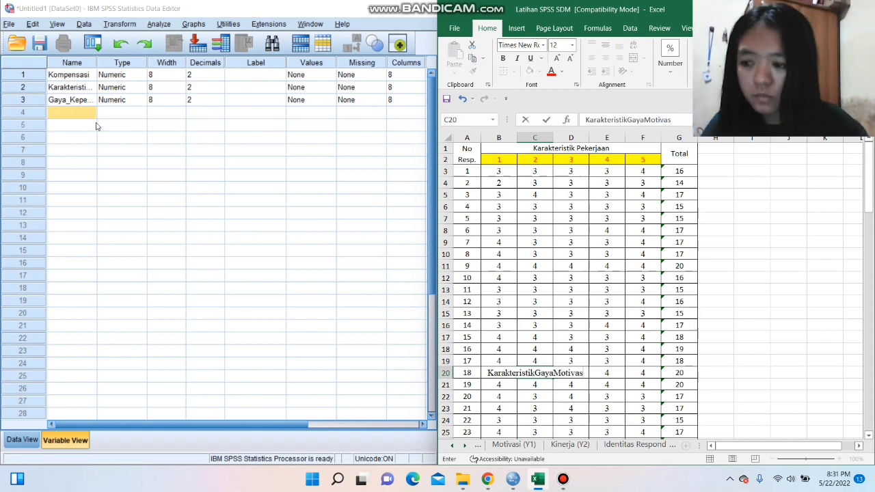
left_click(84, 114)
type("Motivasi")
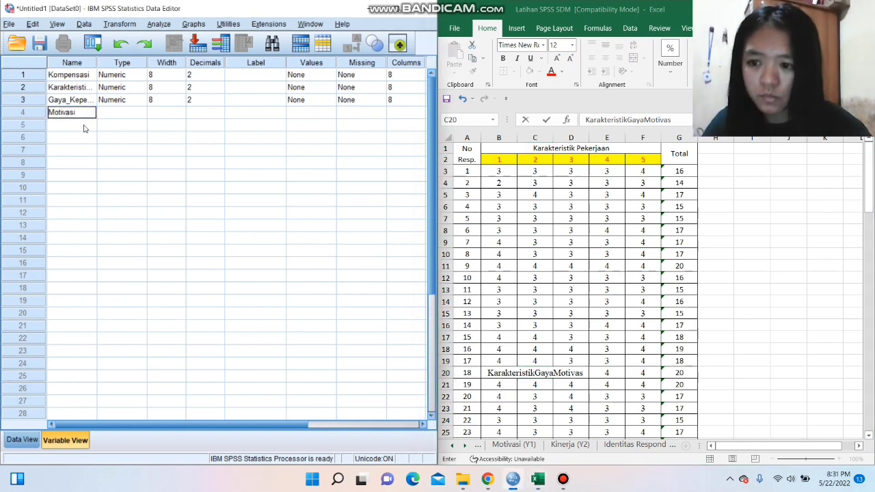
Step: Define the fifth variable in row 5 with the name Kinerja
left_click(85, 128)
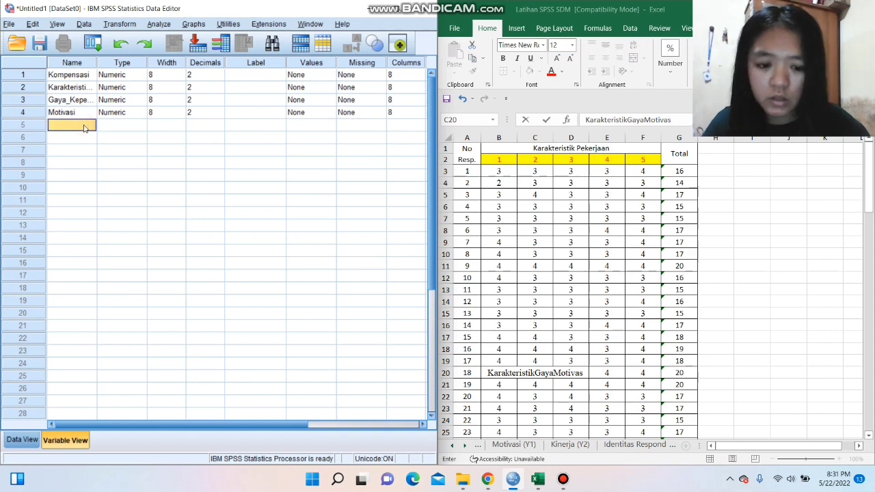
type("Kinerja")
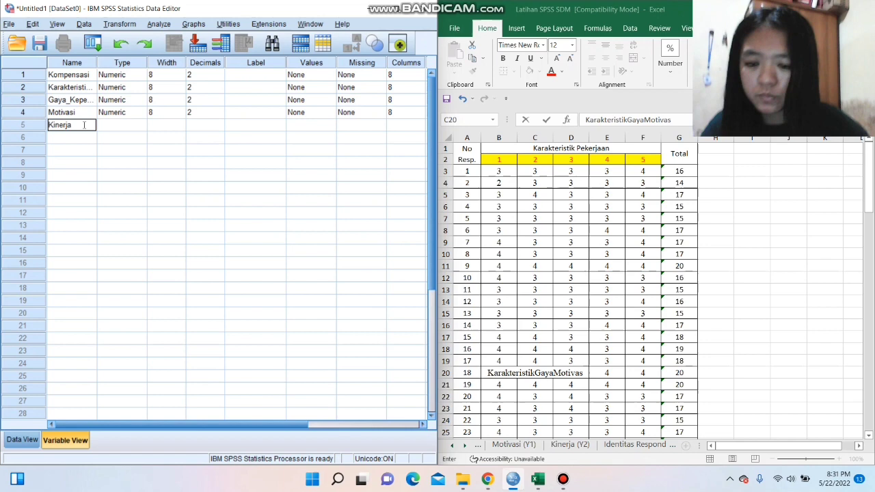
key("Return")
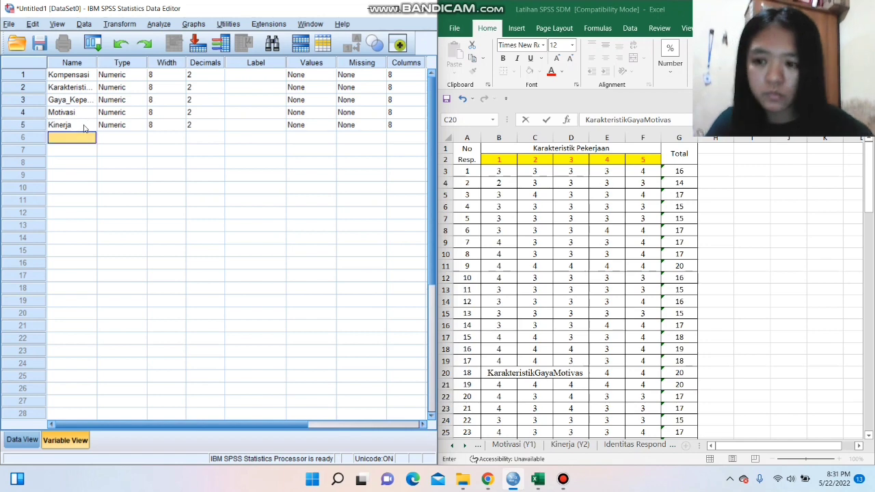
Step: Set the measurement level of all five variables, Kompensasi through Kinerja, to Scale
left_click_drag(293, 426, 404, 427)
left_click(361, 74)
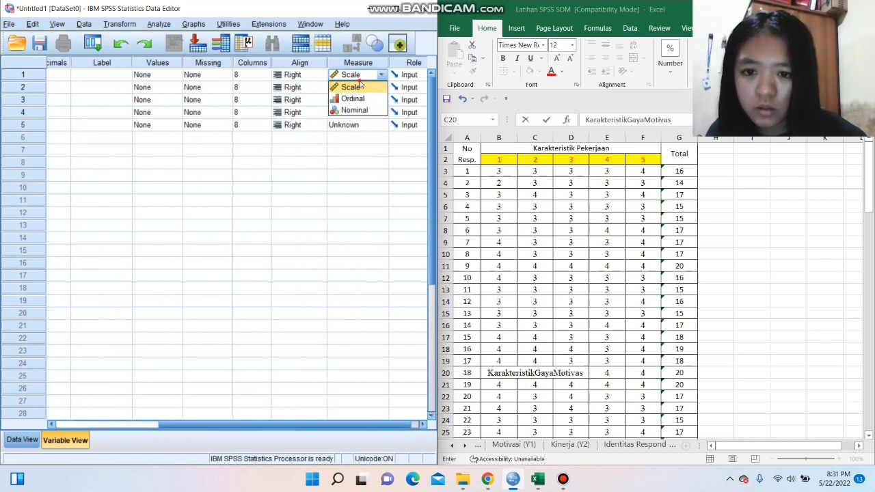
left_click(355, 87)
left_click(355, 87)
left_click(360, 99)
left_click(361, 100)
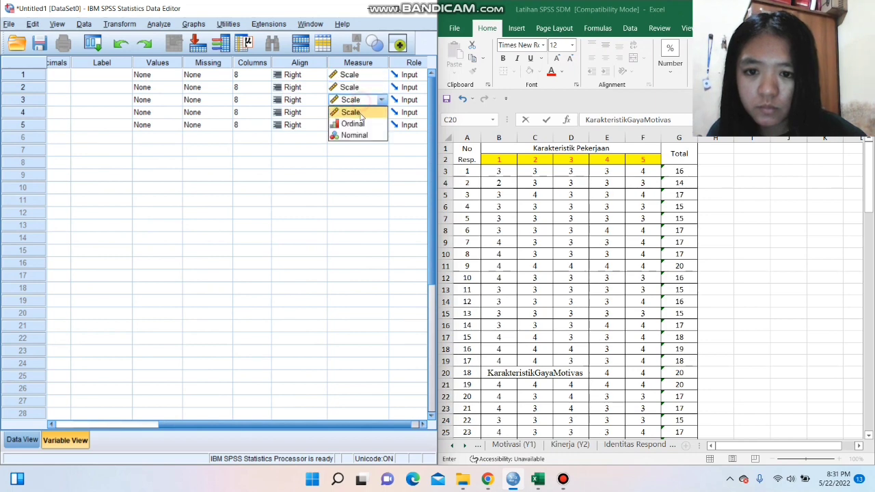
left_click(359, 111)
left_click(361, 113)
left_click(360, 124)
left_click(362, 126)
left_click(362, 137)
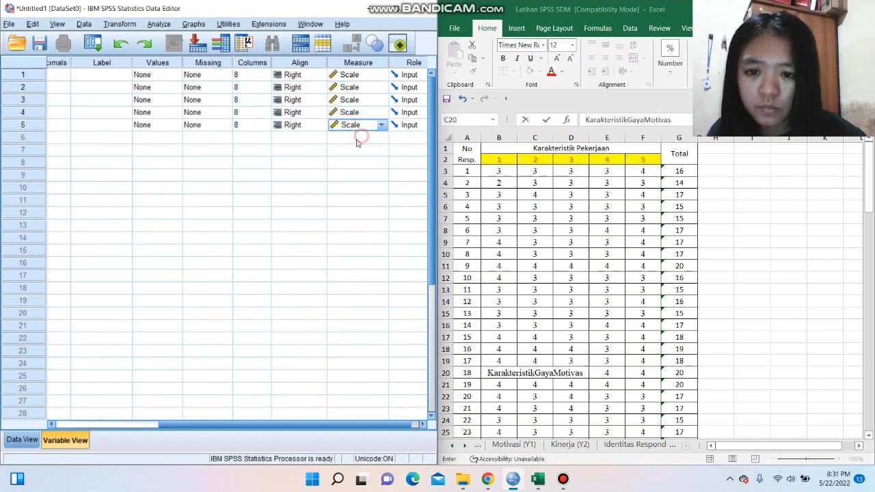
Step: Show the data grid and widen the SPSS window and variable columns until every variable name fits on one line
left_click(22, 440)
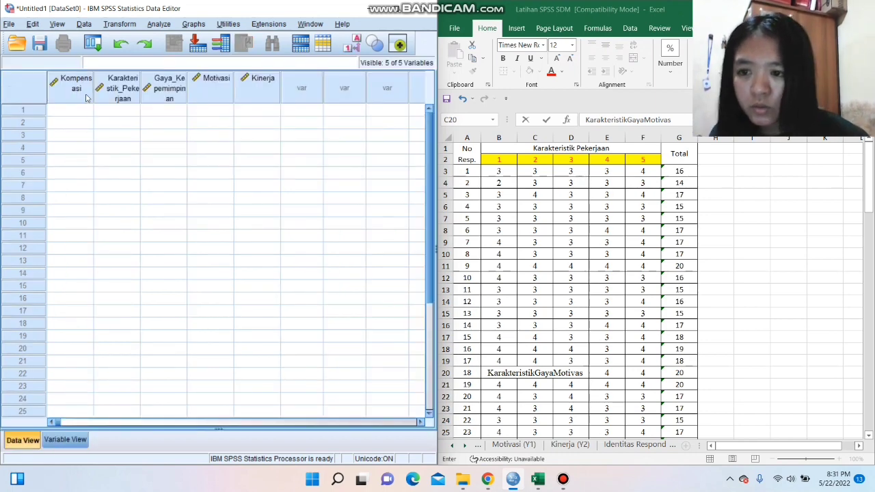
left_click_drag(118, 89, 222, 95)
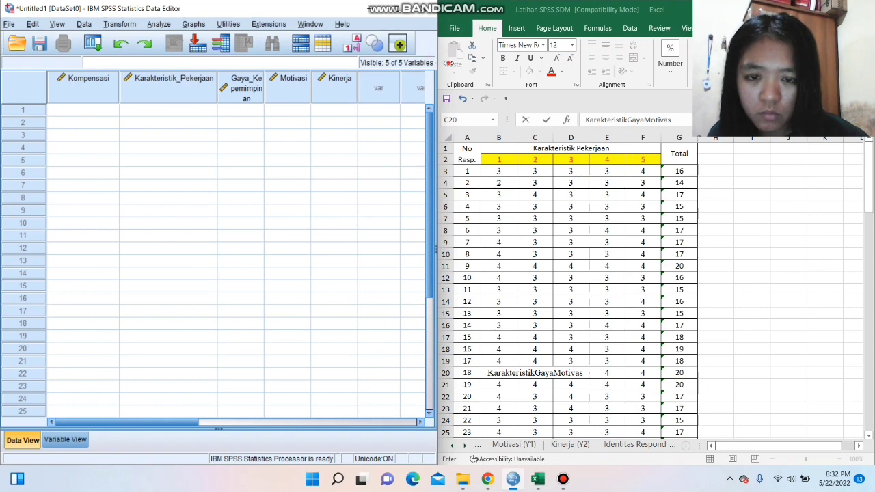
left_click_drag(435, 60, 509, 78)
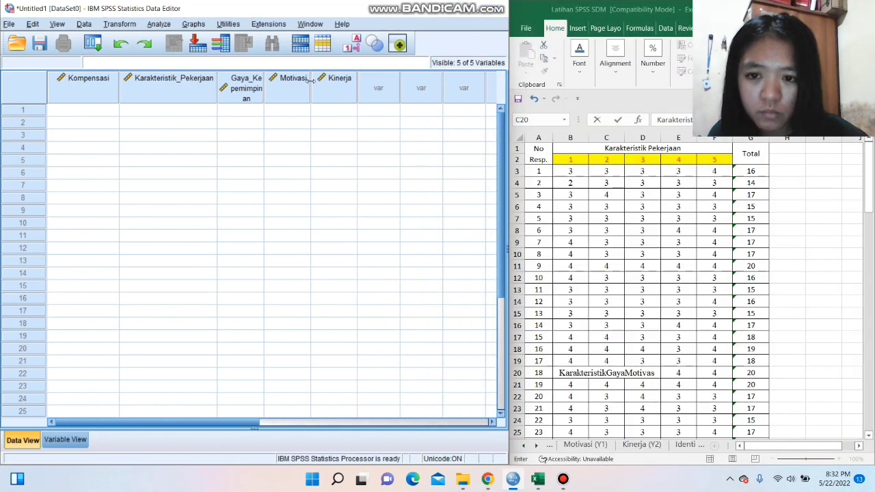
left_click_drag(284, 81, 418, 81)
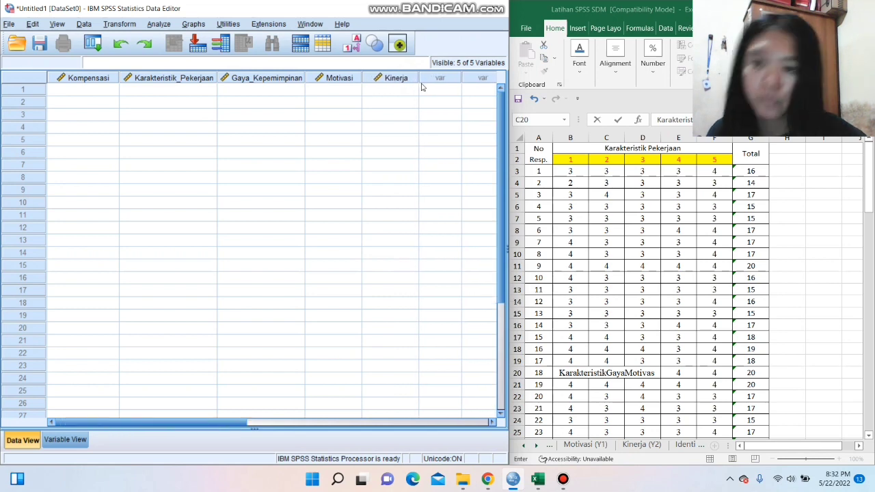
Step: Switch to the Excel workbook and open the Kompensasi (X1) sheet
left_click(94, 90)
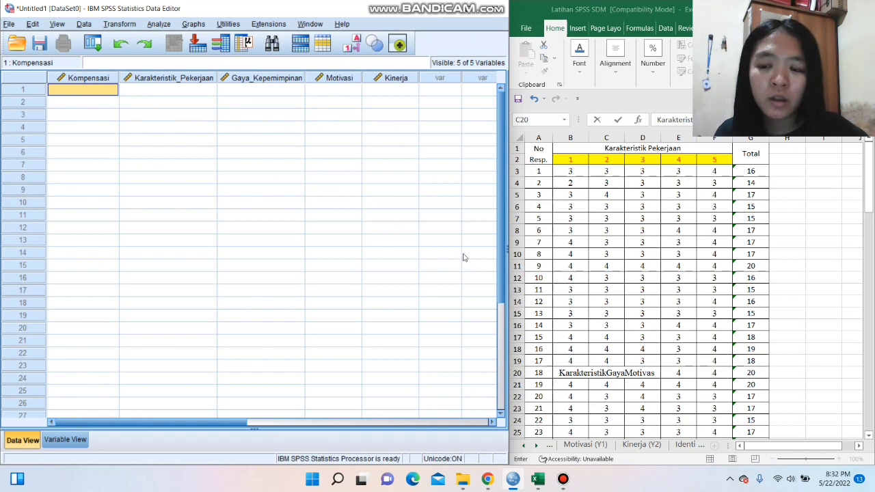
left_click(525, 446)
left_click(526, 446)
left_click(526, 446)
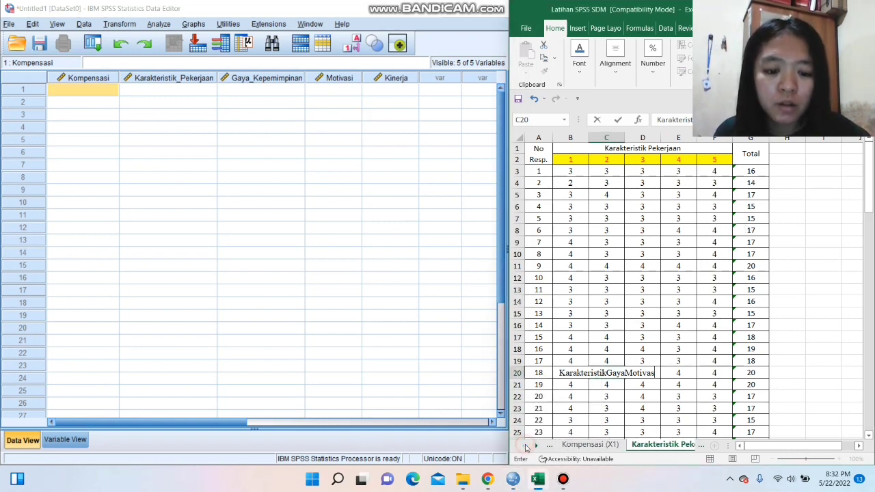
left_click(526, 446)
left_click(585, 444)
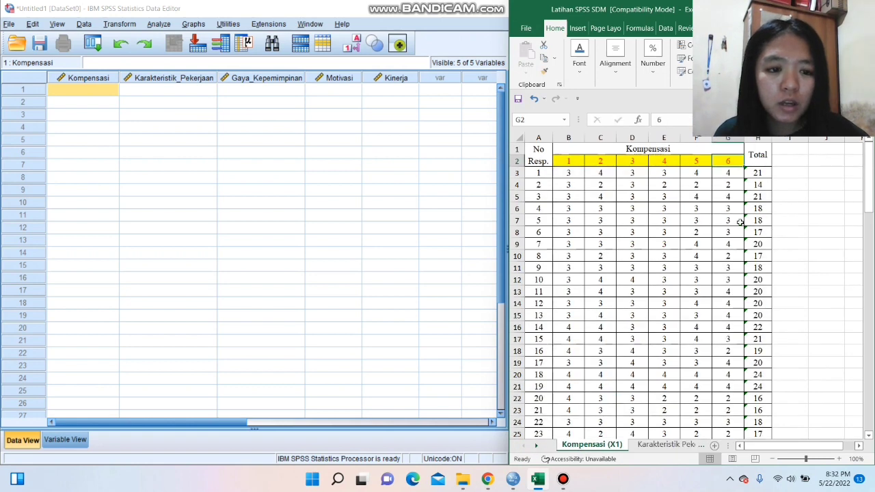
Step: Copy the Total values of all respondents, H3 to H105, from the Kompensasi (X1) sheet
left_click(760, 173)
left_click_drag(760, 173, 759, 410)
left_click_drag(763, 459, 760, 410)
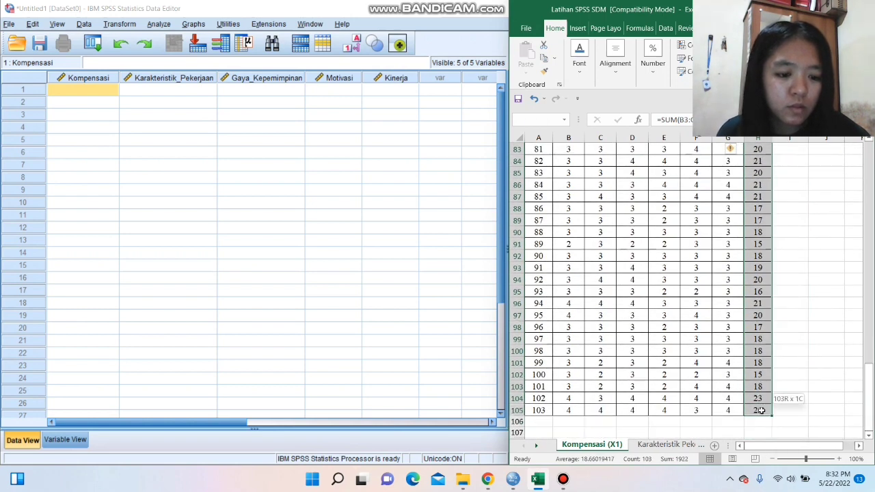
right_click(756, 314)
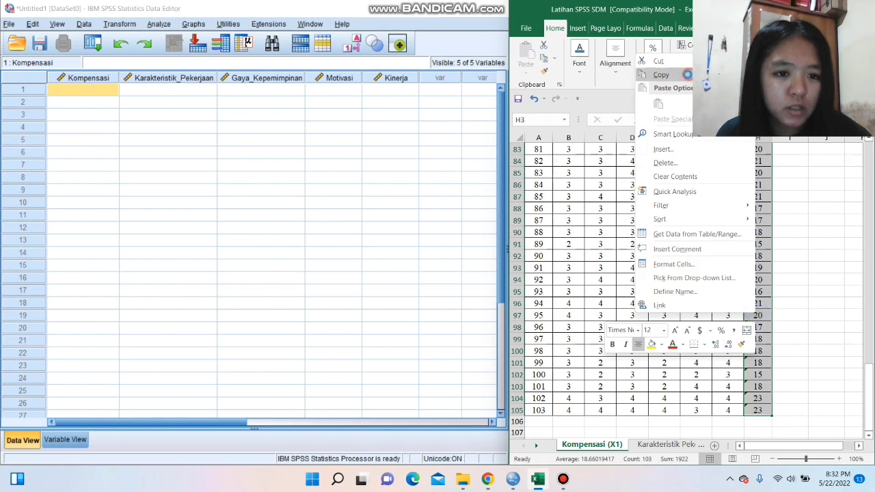
left_click(670, 73)
Step: Paste the copied totals into the SPSS Kompensasi column from row 1 and check the filled rows
left_click(77, 89)
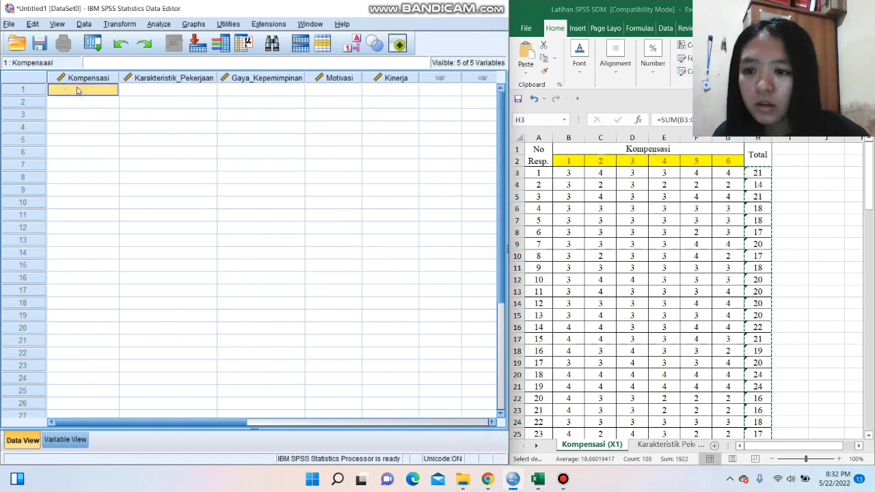
right_click(93, 91)
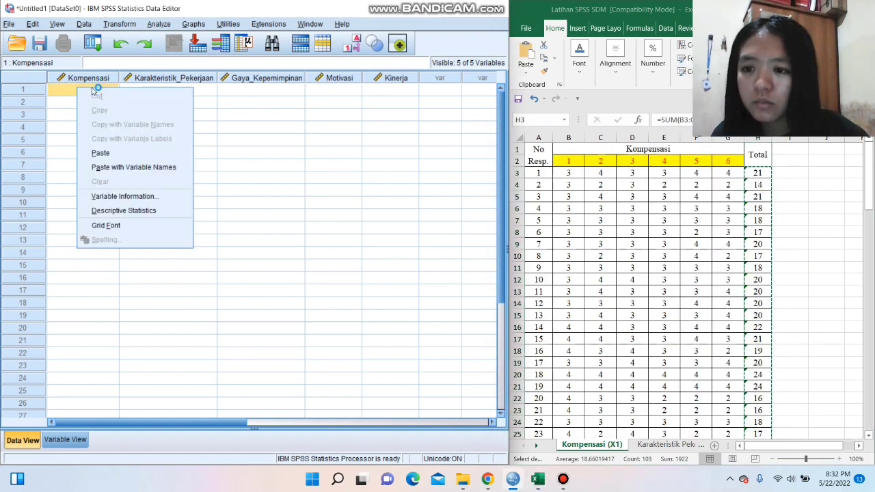
left_click(112, 152)
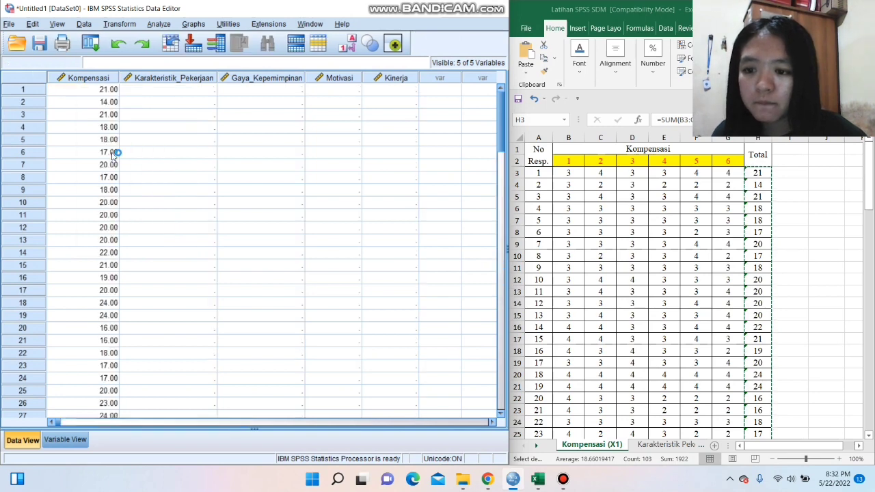
scroll(117, 180, "down", 19)
scroll(117, 181, "down", 12)
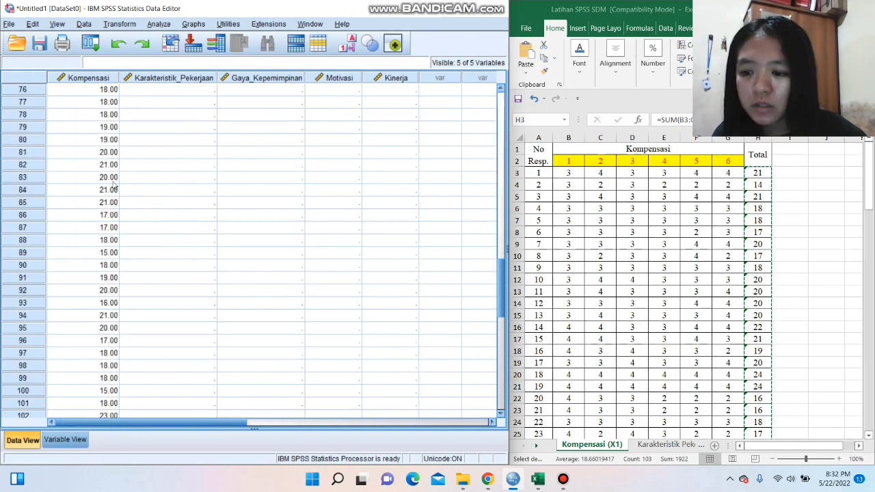
scroll(92, 202, "up", 8)
scroll(81, 190, "up", 20)
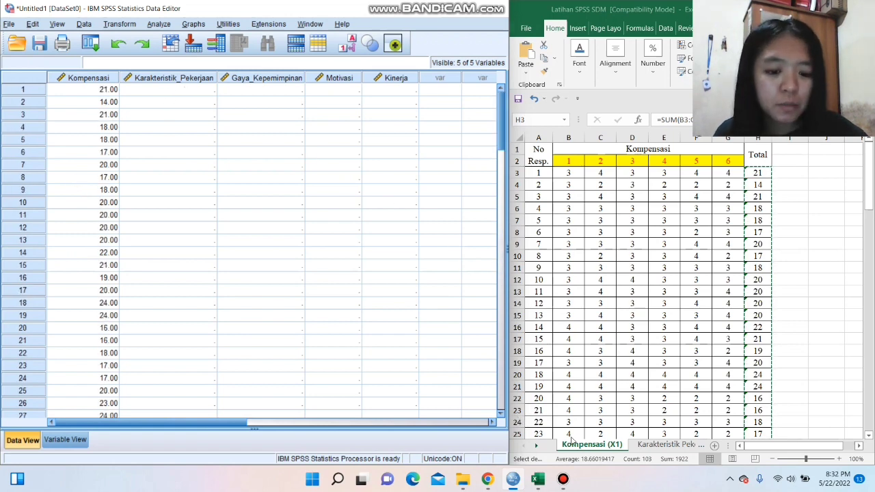
Step: Copy the Total values G3 to G105 from the Karakteristik Pekerjaan (X2) sheet in Excel
left_click(655, 449)
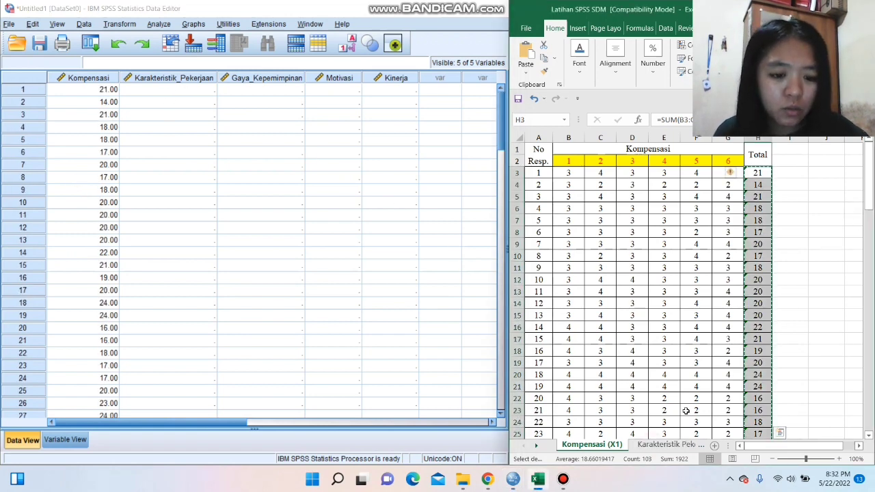
left_click(663, 445)
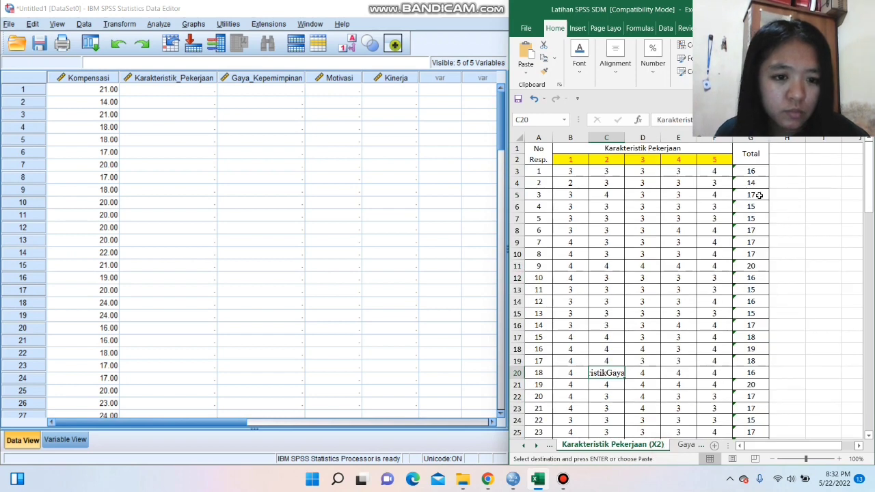
left_click_drag(758, 177, 750, 383)
right_click(750, 287)
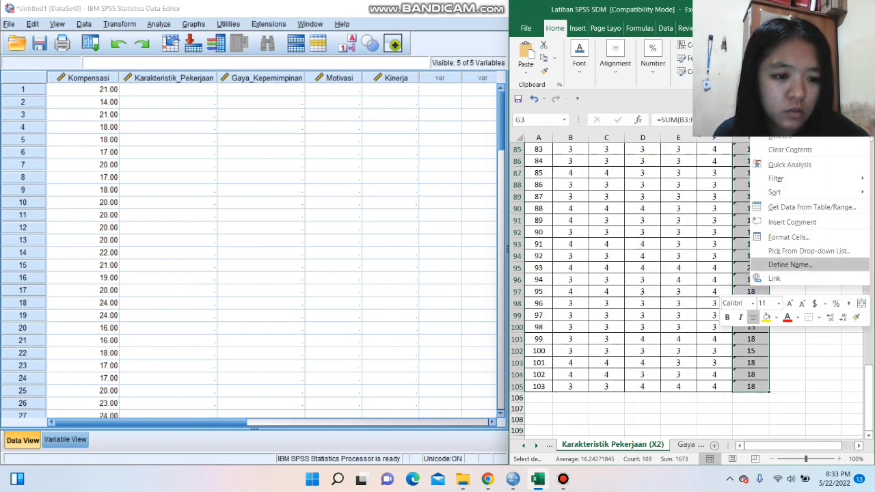
left_click(831, 43)
scroll(684, 287, "up", 20)
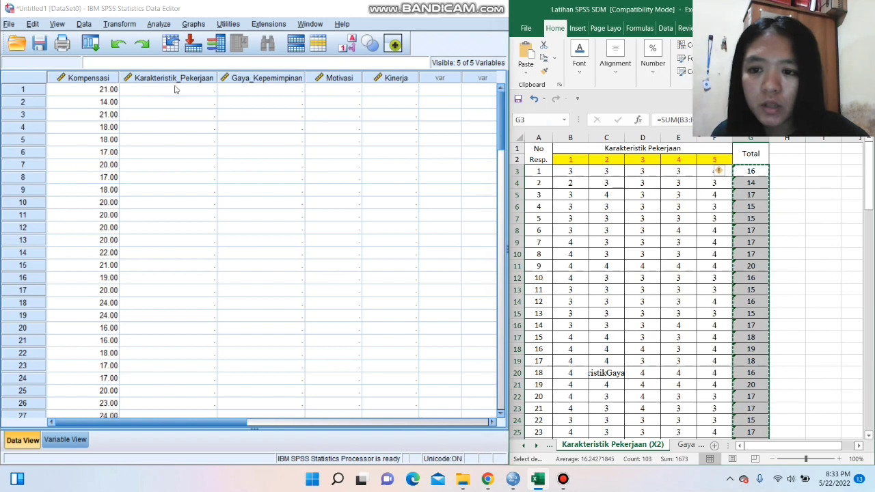
Step: Paste the copied totals into the SPSS Karakteristik_Pekerjaan column from row 1 and look over the rows
right_click(175, 87)
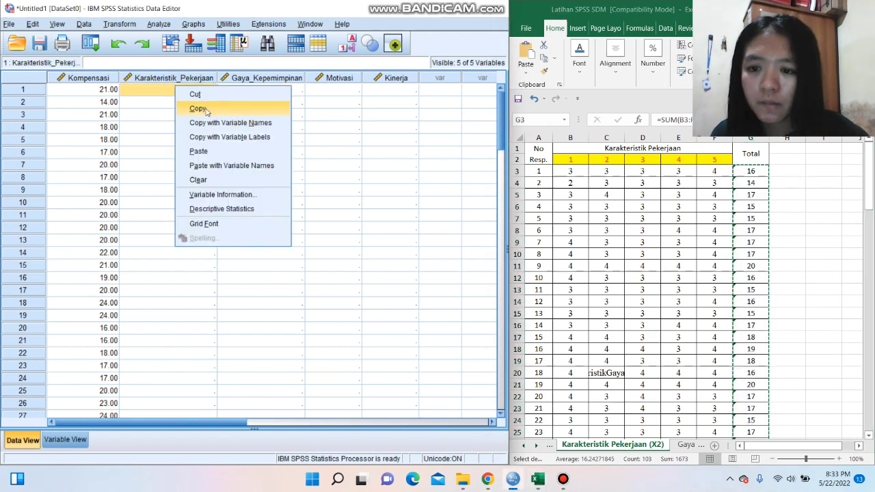
left_click(198, 151)
scroll(217, 212, "down", 20)
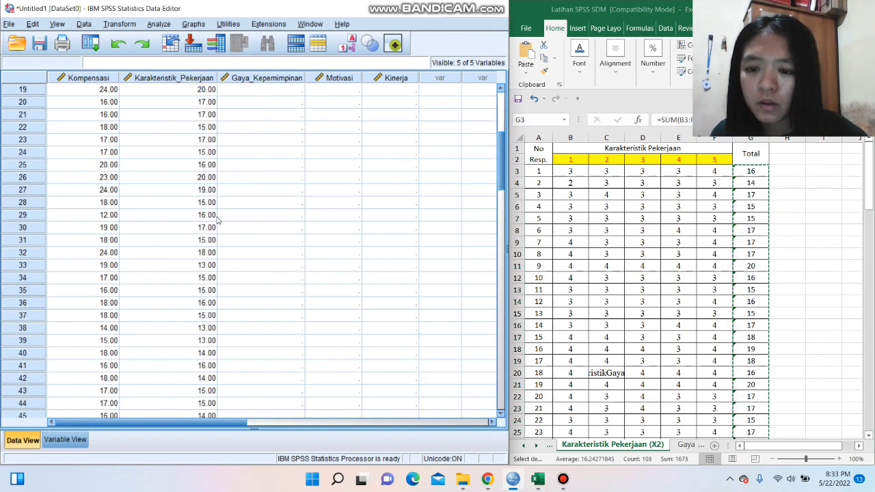
scroll(220, 219, "up", 20)
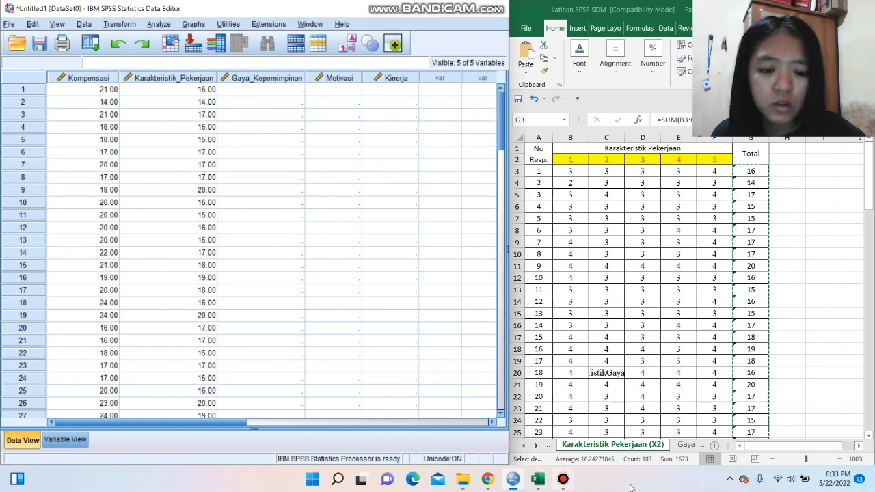
Step: Copy the Total values H3 to H105 from the Gaya Kepemimpinan (X3) sheet in Excel, leaving out the header
left_click(535, 446)
left_click(608, 444)
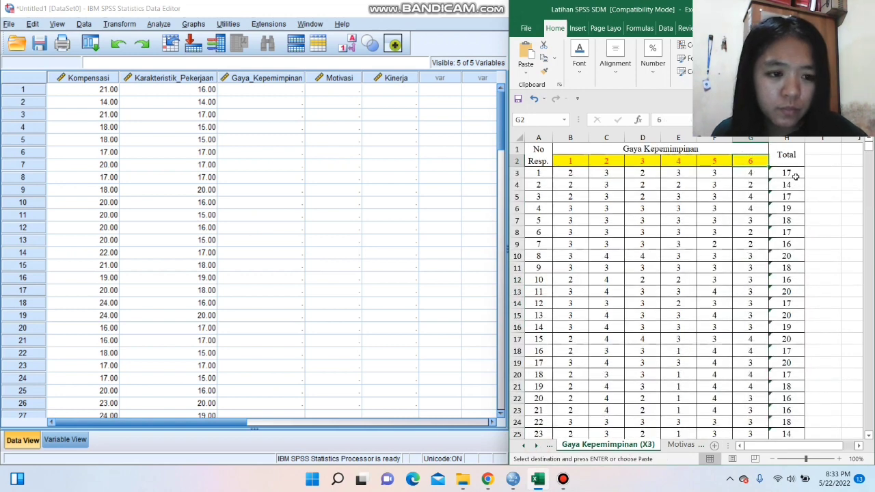
left_click_drag(796, 177, 803, 140)
right_click(788, 345)
key("Escape")
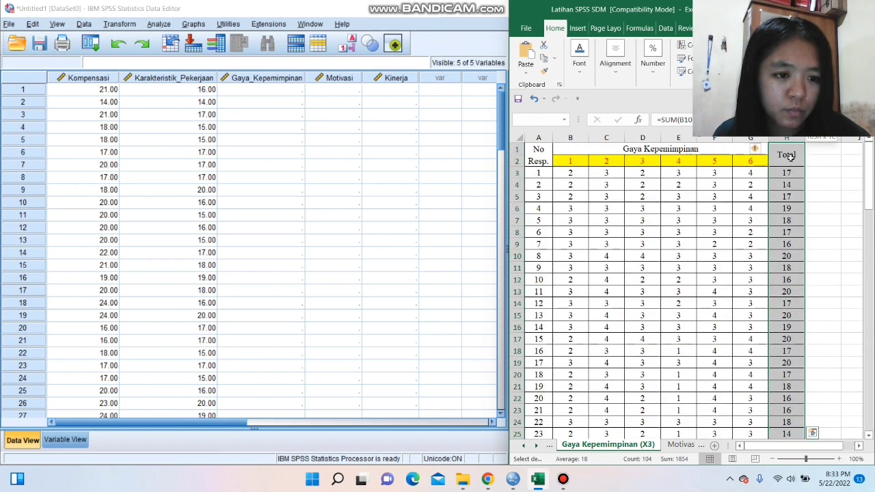
right_click(786, 186)
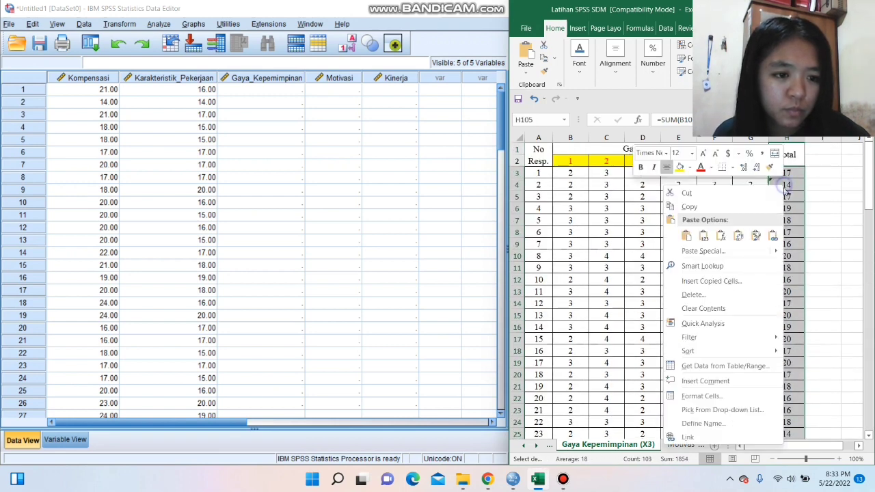
left_click(700, 207)
Step: Paste the copied totals into the SPSS Gaya_Kepemimpinan column from row 1 and check down to the last respondent
left_click(267, 89)
right_click(268, 90)
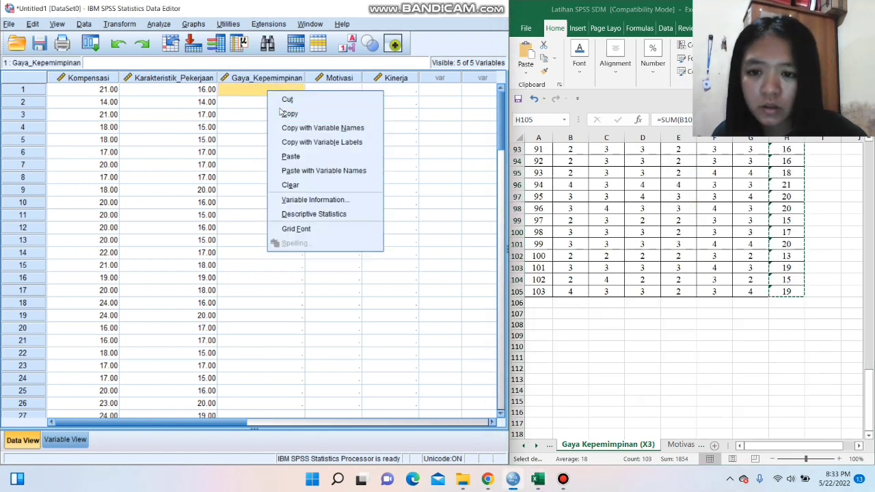
left_click(290, 156)
scroll(284, 186, "down", 5)
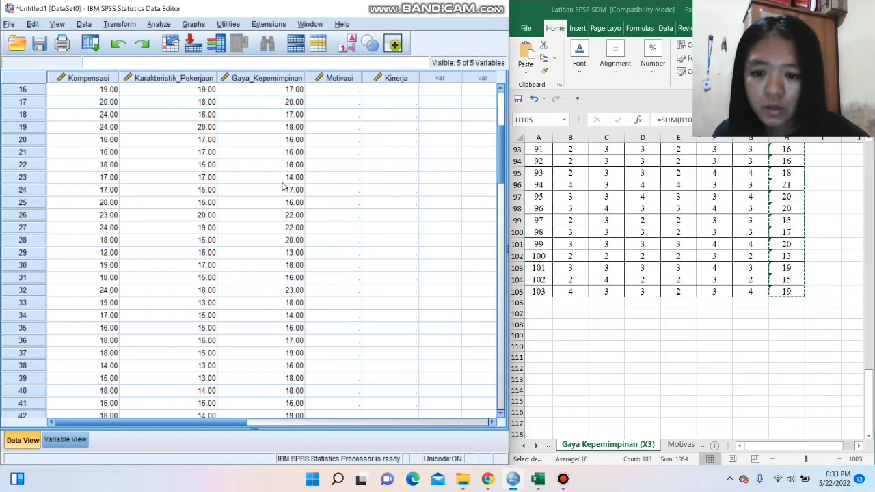
scroll(268, 257, "down", 20)
scroll(267, 257, "up", 6)
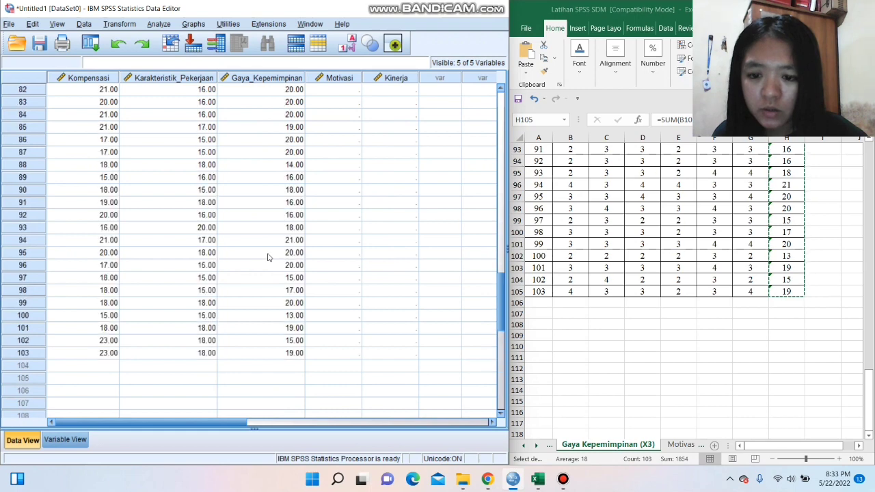
scroll(251, 222, "up", 20)
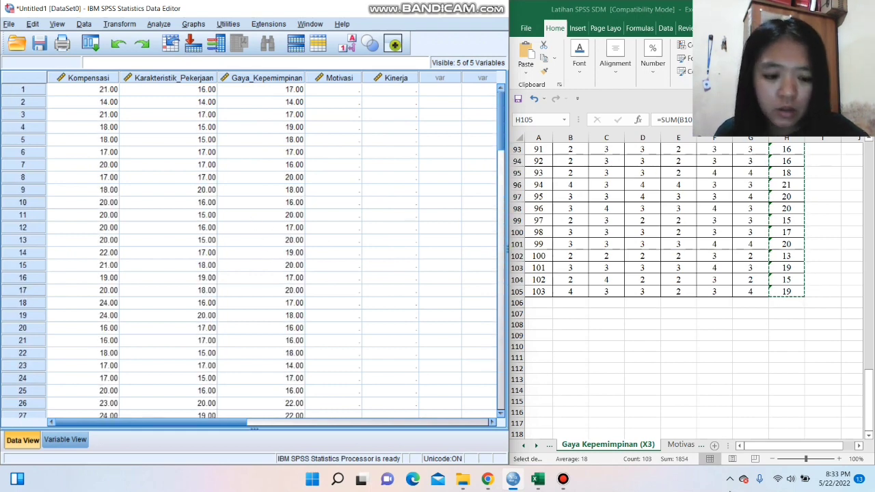
Step: Copy the Total values G3 to G105 from the Motivasi (Y1) sheet in Excel
key("ctrl+v")
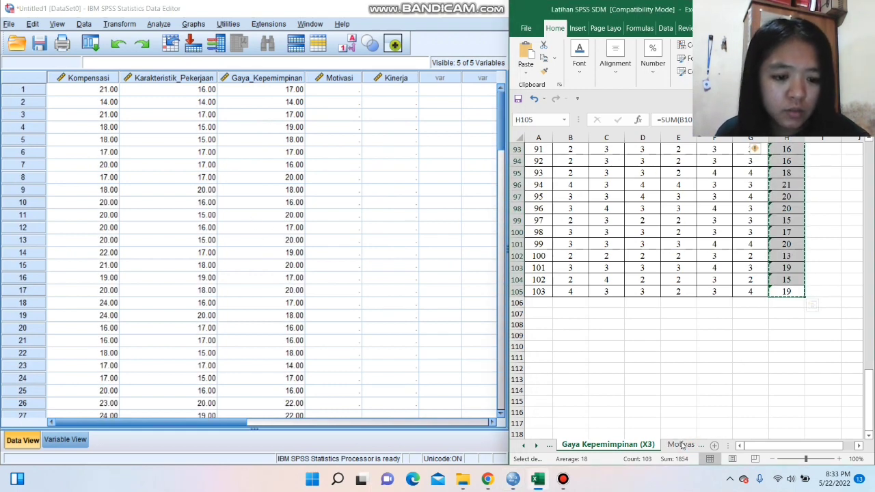
left_click(682, 446)
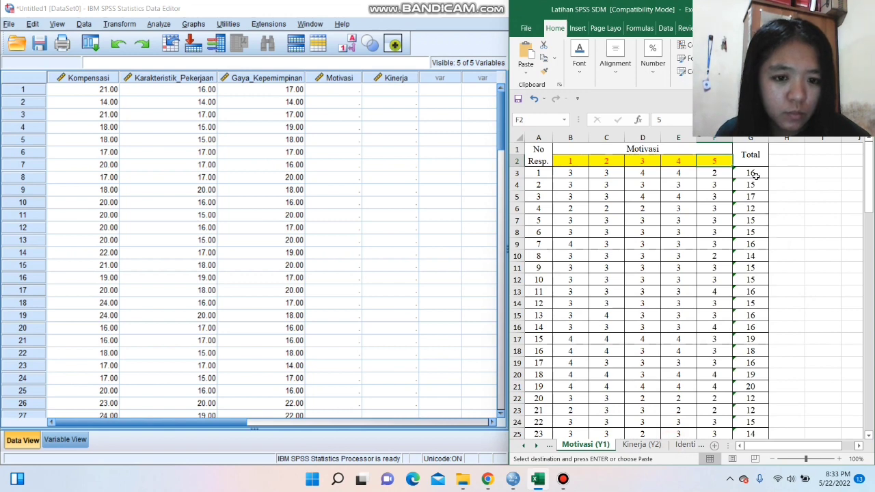
left_click_drag(756, 169, 759, 410)
right_click(753, 345)
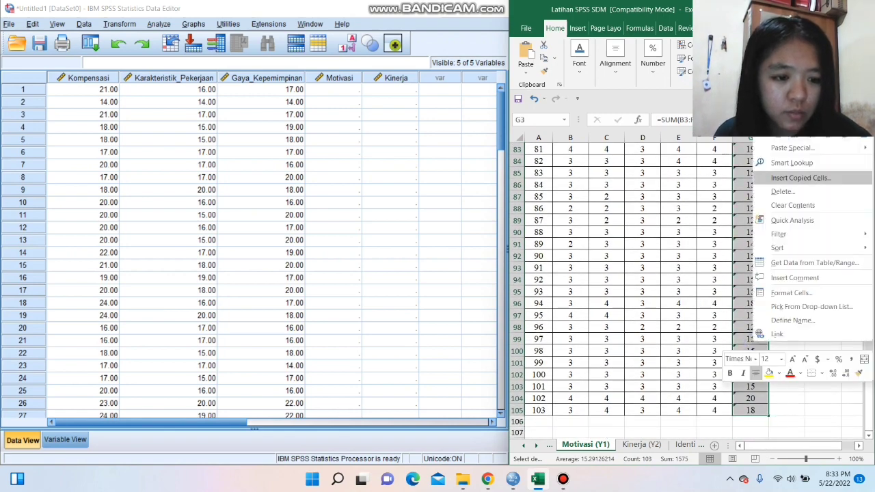
left_click(782, 107)
Step: Paste the copied totals into the SPSS Motivasi column starting at row 1
left_click(354, 91)
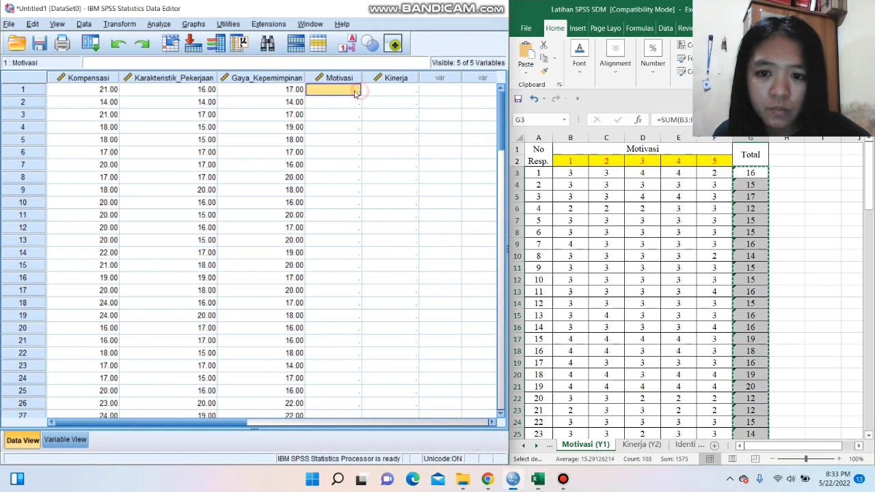
right_click(354, 91)
left_click(369, 156)
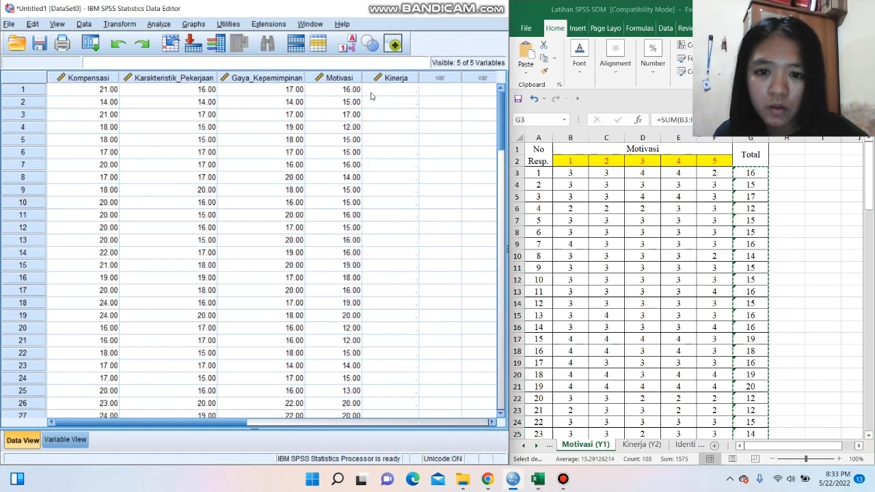
Step: Copy the Total values I3 to I105 from the Kinerja (Y2) sheet in Excel
left_click(640, 445)
left_click_drag(795, 173, 792, 423)
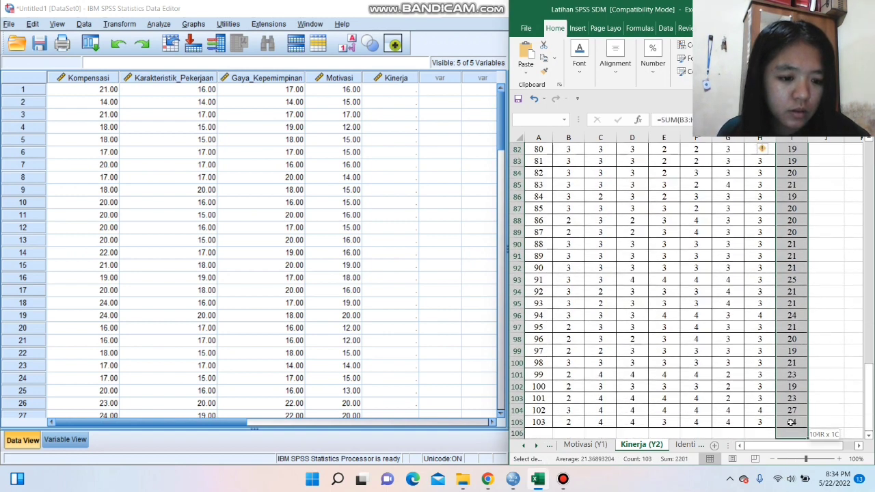
right_click(791, 356)
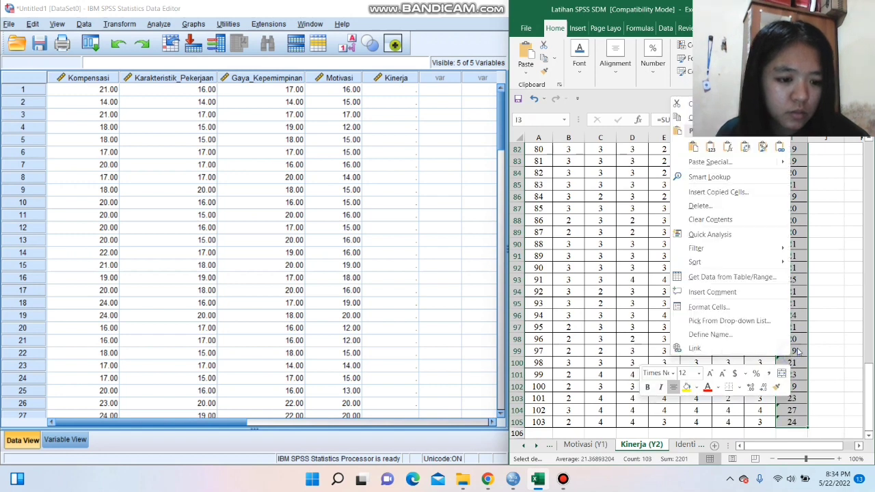
left_click(684, 120)
Step: Paste the copied totals into the SPSS Kinerja column from row 1 and check the data down to the last respondent
left_click(403, 89)
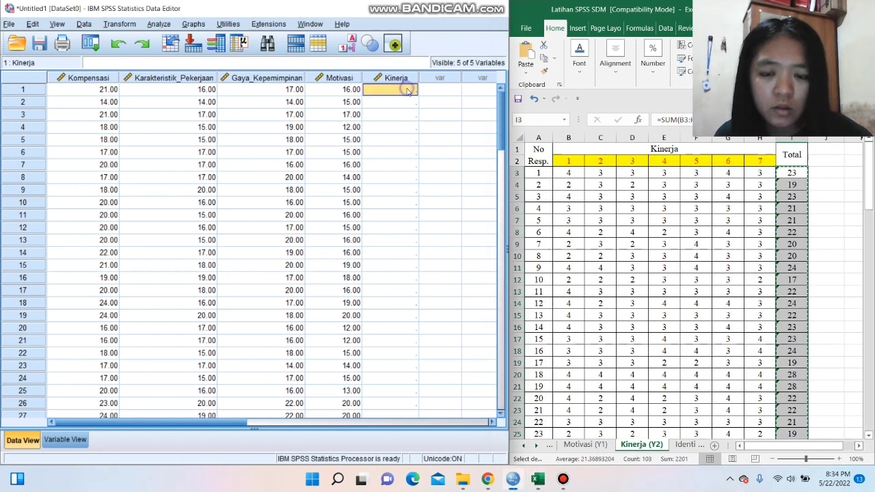
right_click(408, 89)
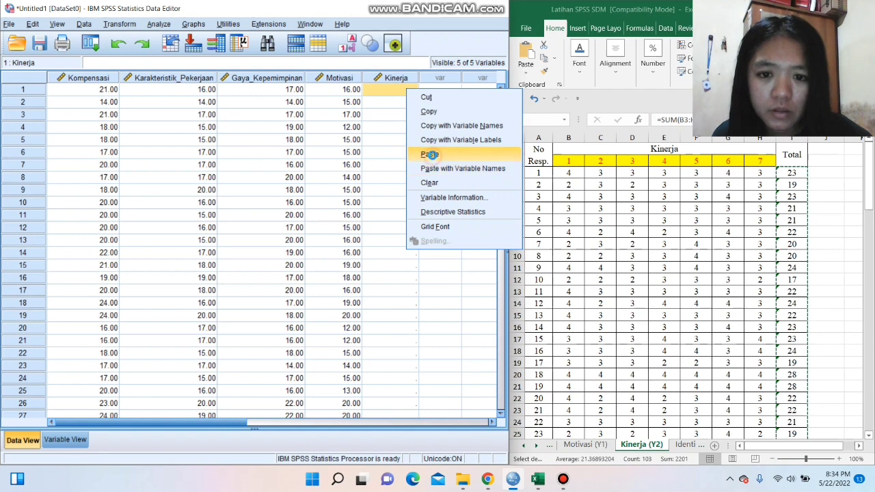
left_click(433, 153)
scroll(391, 197, "down", 20)
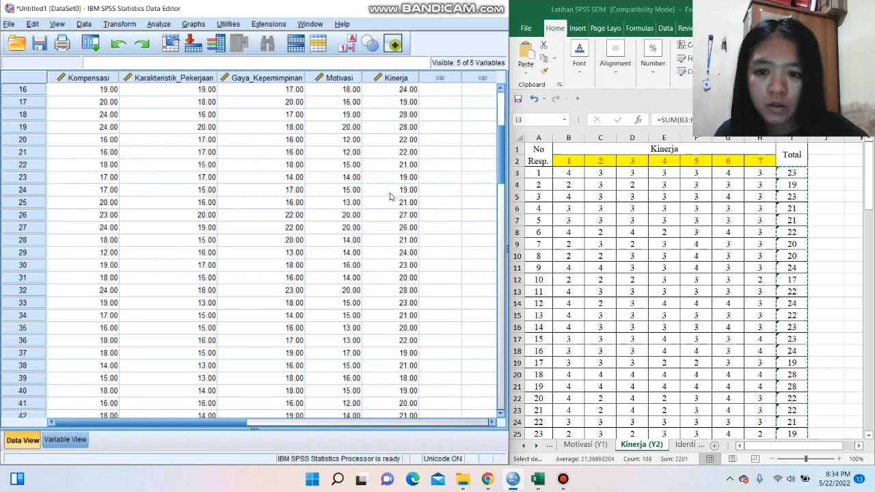
scroll(390, 196, "down", 12)
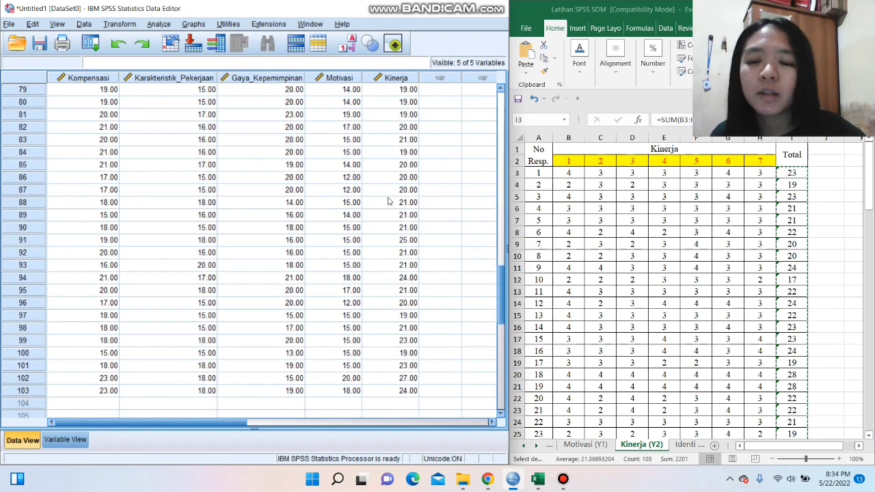
Step: Start a linear regression on the SPSS data with Kinerja as the dependent variable
scroll(386, 200, "up", 4)
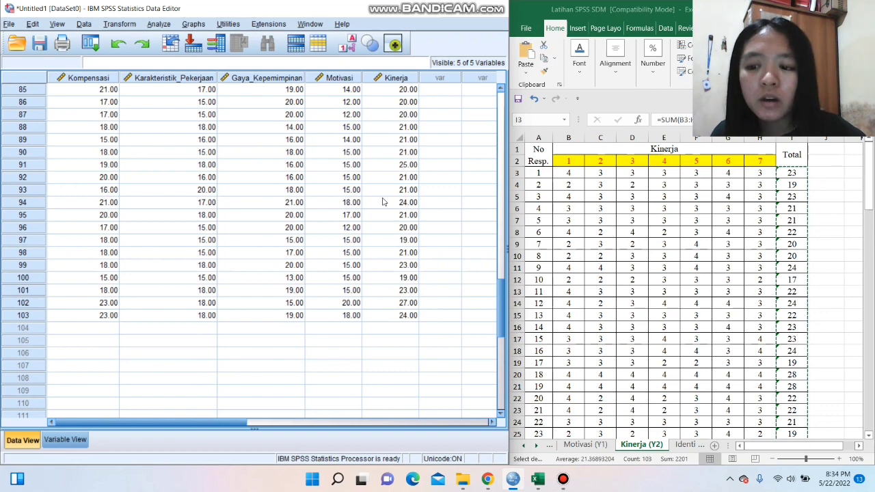
scroll(383, 202, "up", 20)
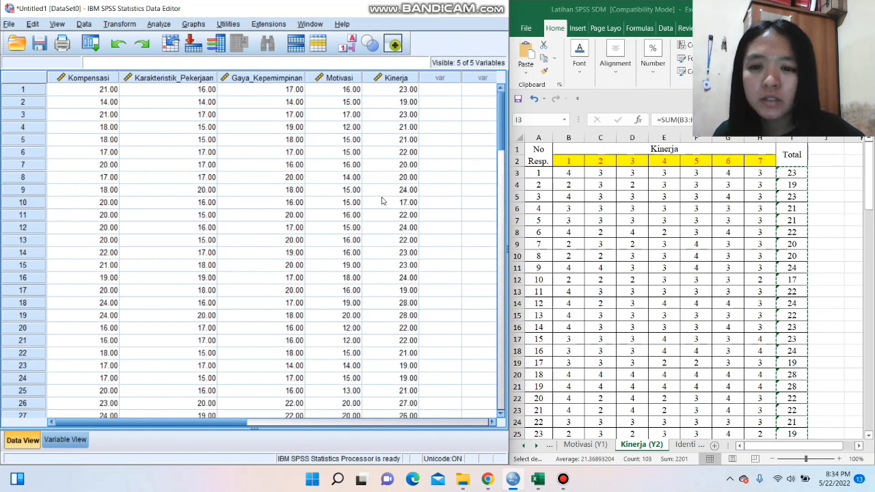
left_click(167, 26)
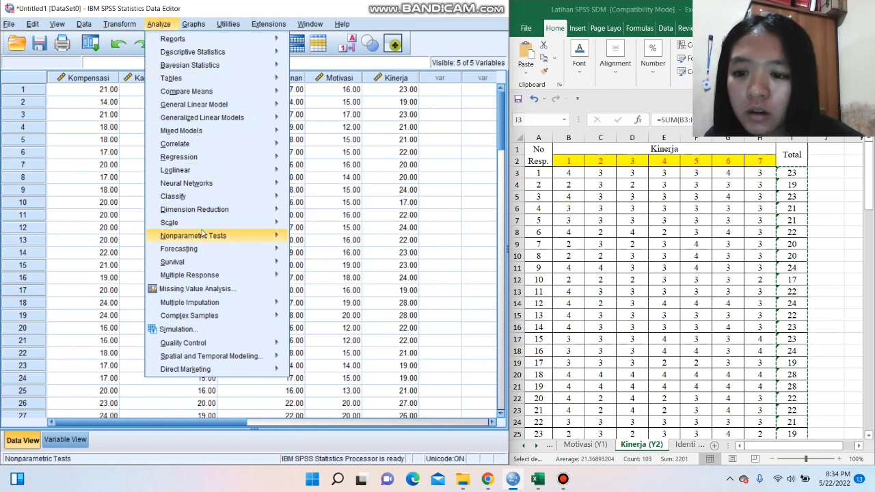
mouse_move(205, 186)
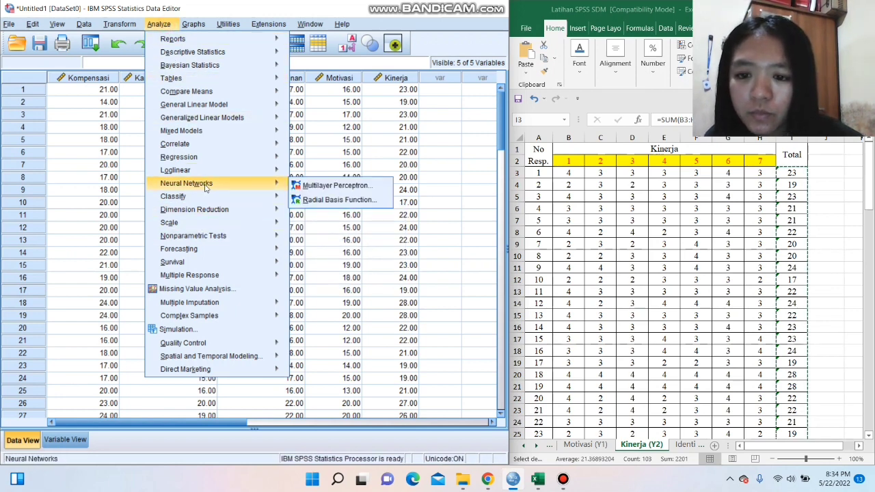
mouse_move(205, 158)
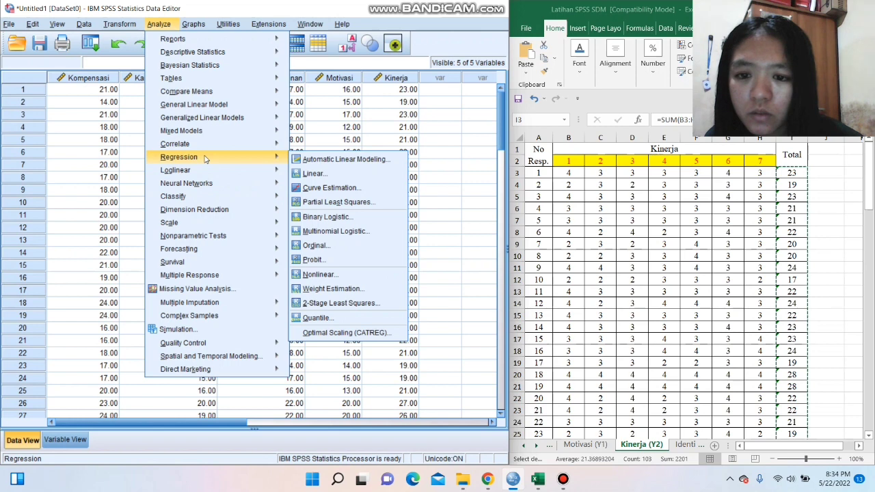
left_click(316, 174)
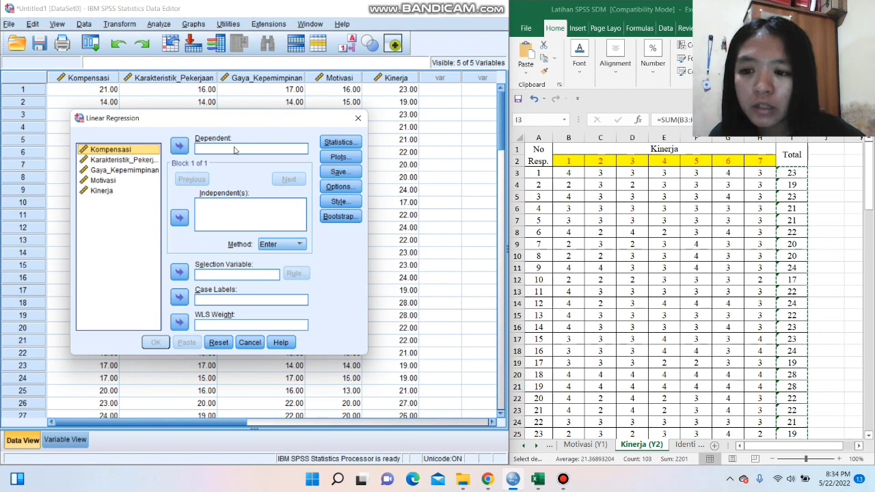
left_click(127, 192)
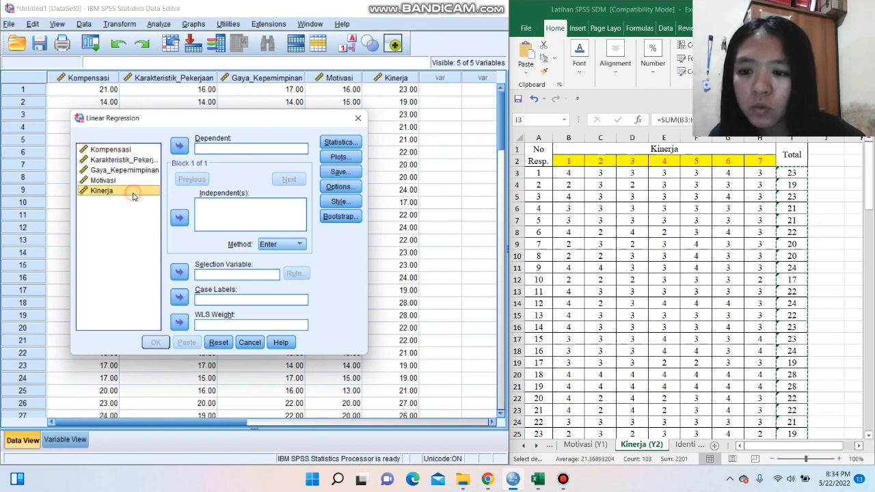
left_click(188, 146)
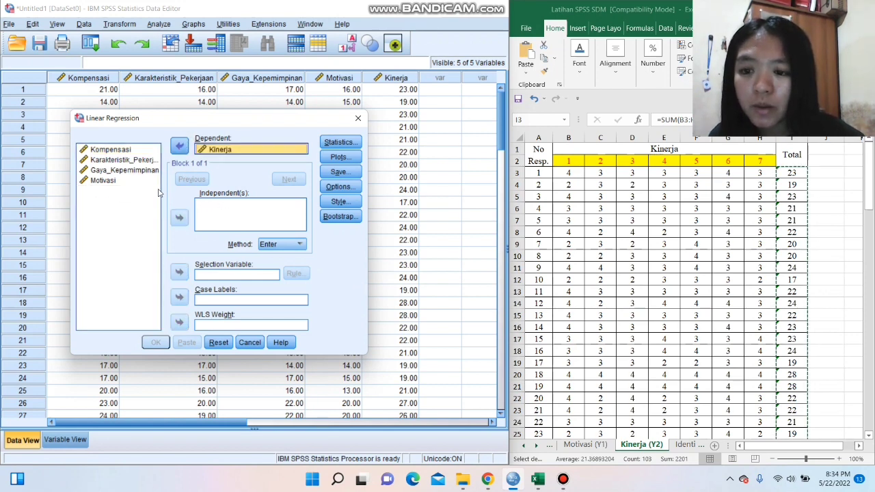
Step: Add Kompensasi, Karakteristik_Pekerjaan, Gaya_Kepemimpinan and Motivasi as the independent variables of the regression
left_click(135, 150)
left_click(179, 217)
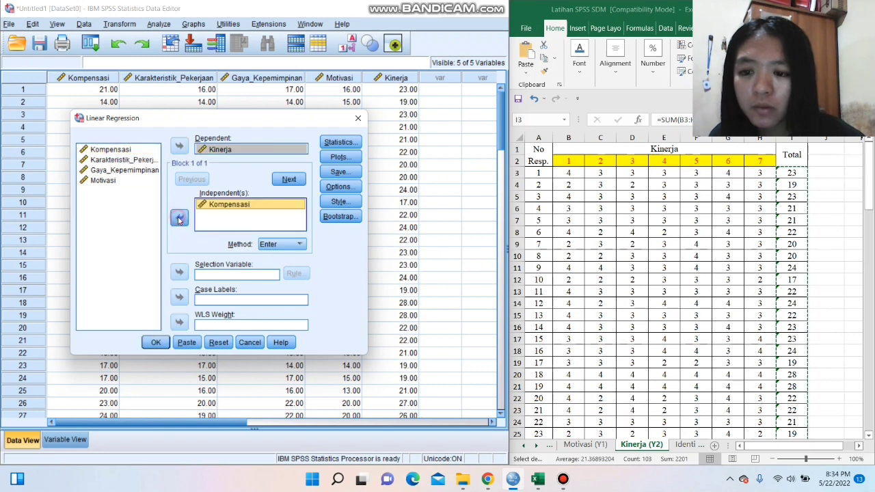
left_click(132, 162)
double_click(129, 160)
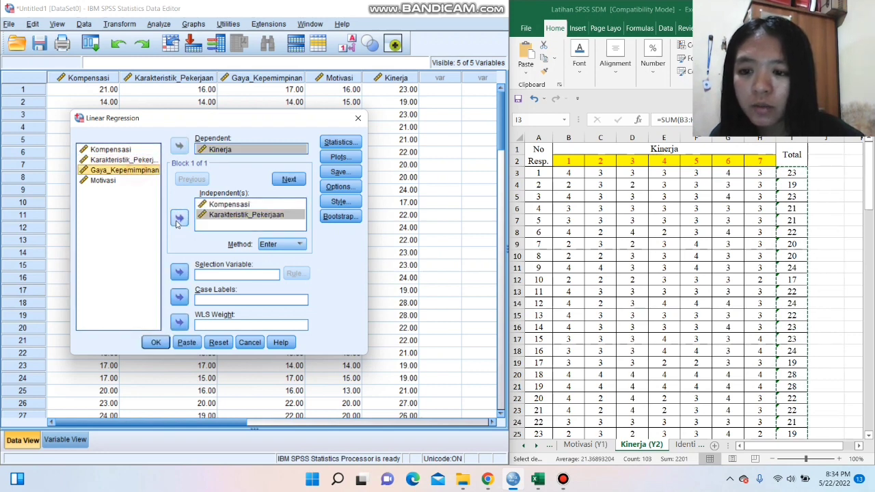
double_click(136, 171)
left_click(139, 180)
left_click(179, 218)
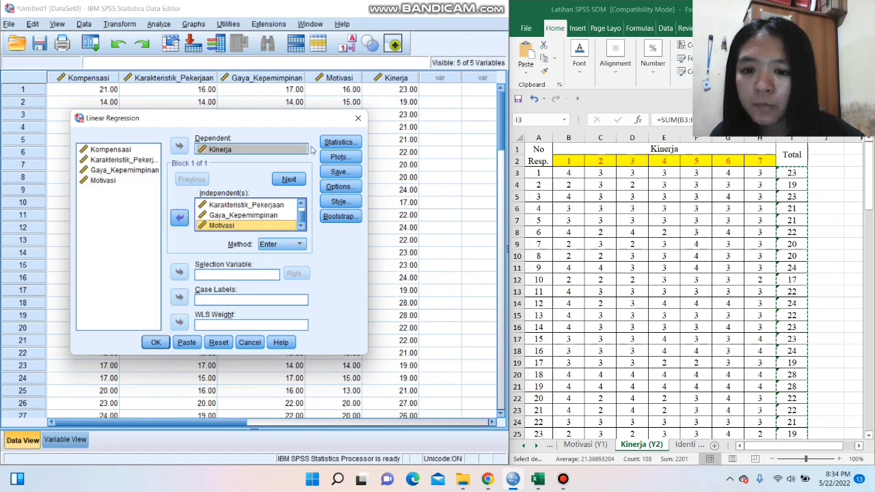
Step: Include collinearity diagnostics and the Durbin-Watson residual test in the regression statistics
left_click(340, 142)
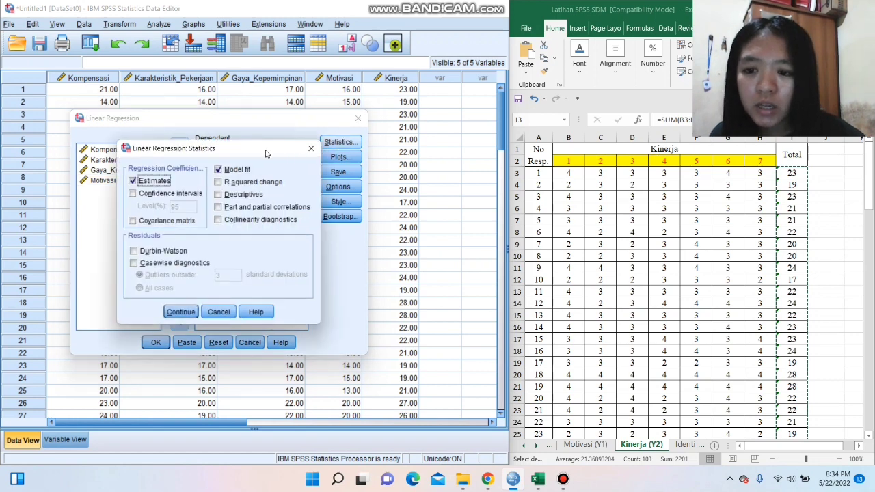
left_click(218, 221)
left_click(133, 251)
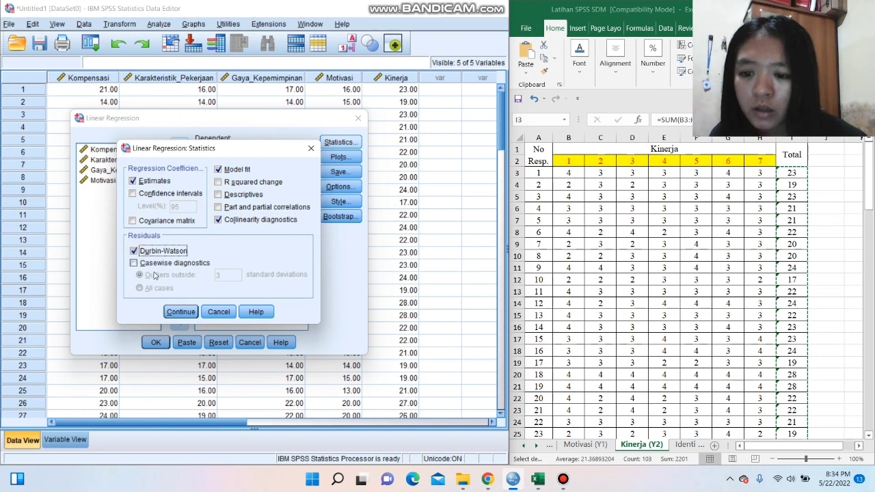
left_click(174, 313)
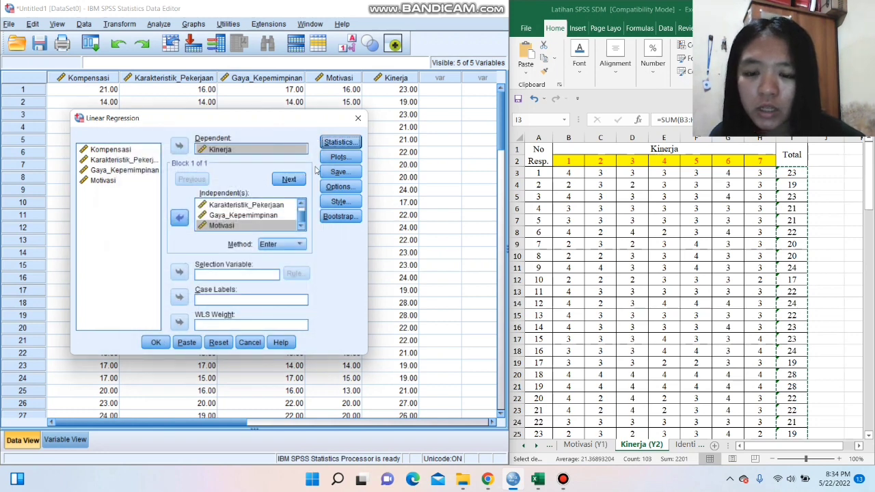
Step: Set up the regression scatter plot with *SRESID on the Y axis and *ZPRED on the X axis
left_click(340, 157)
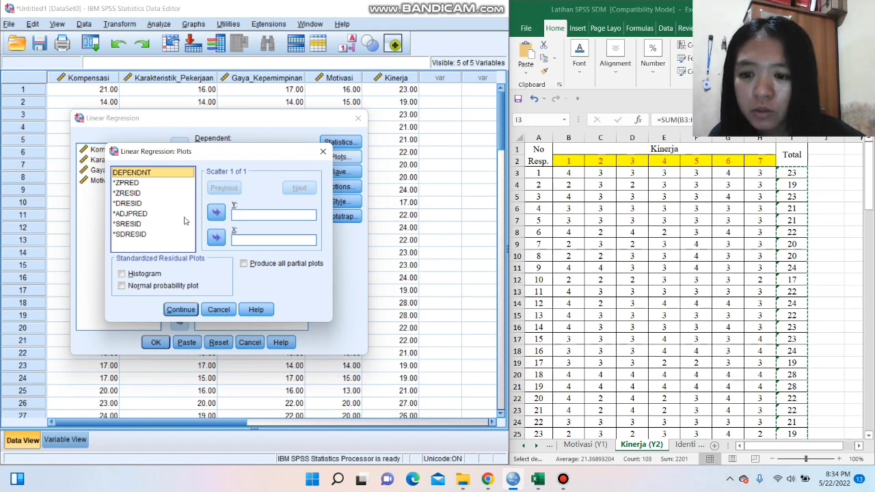
left_click(129, 224)
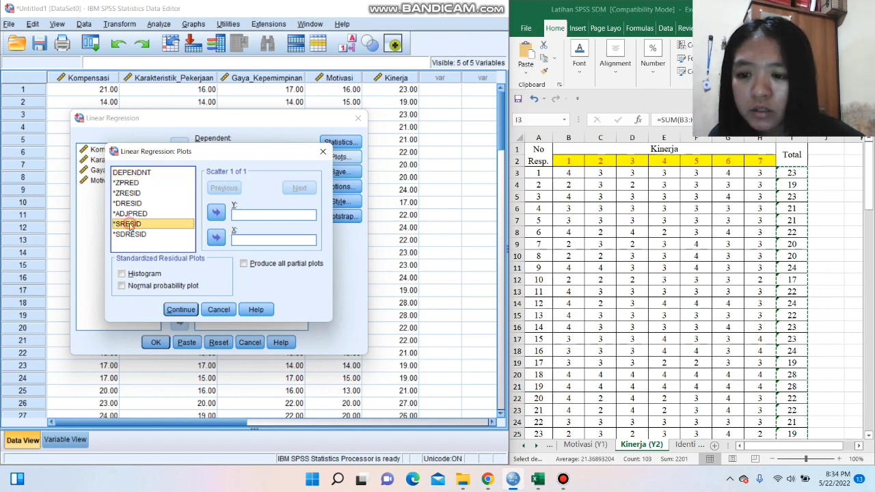
left_click(216, 212)
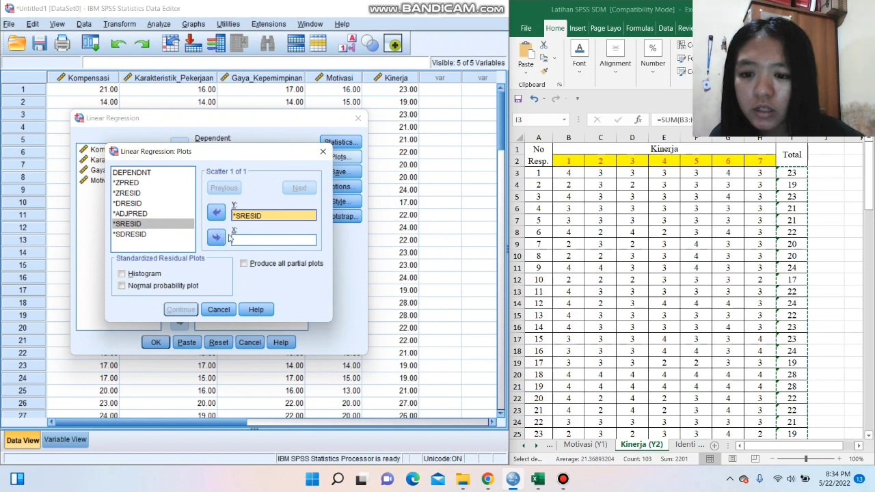
left_click(127, 183)
left_click(216, 238)
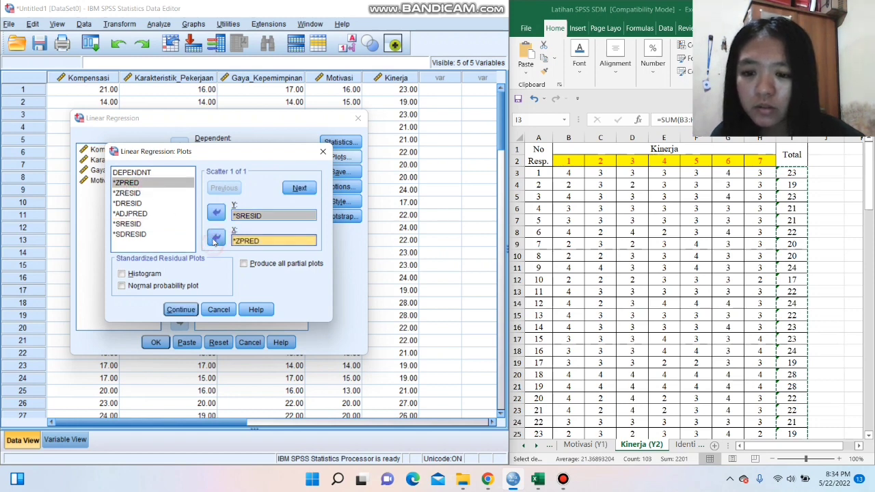
Step: Request the histogram and normal probability plot of the standardized residuals and accept the plot settings
left_click(121, 274)
left_click(121, 286)
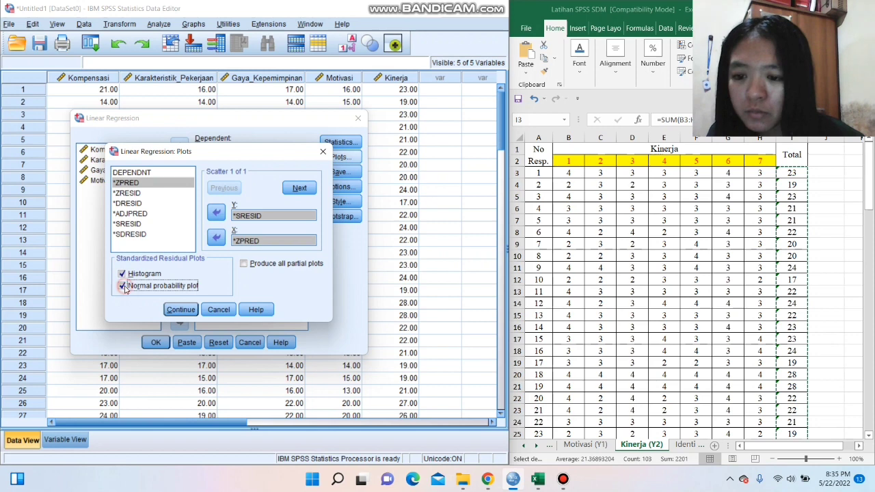
left_click(181, 310)
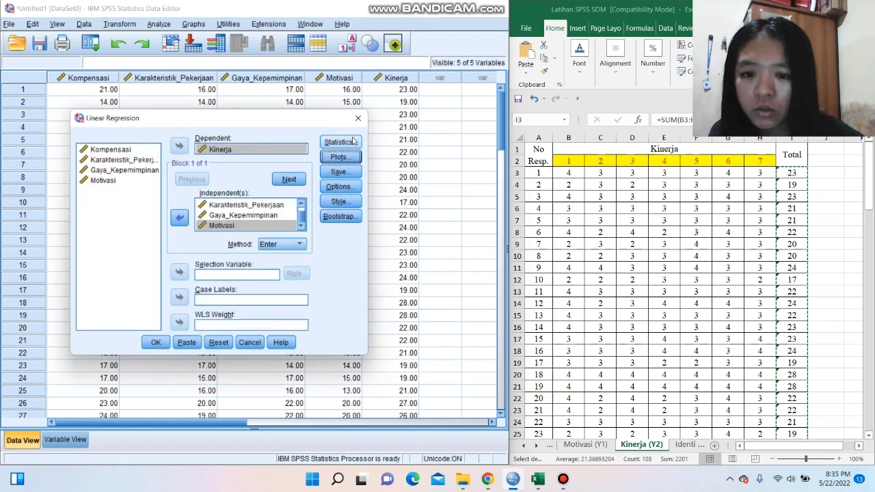
Step: Run the linear regression and look through the output tables and residual charts
left_click(156, 343)
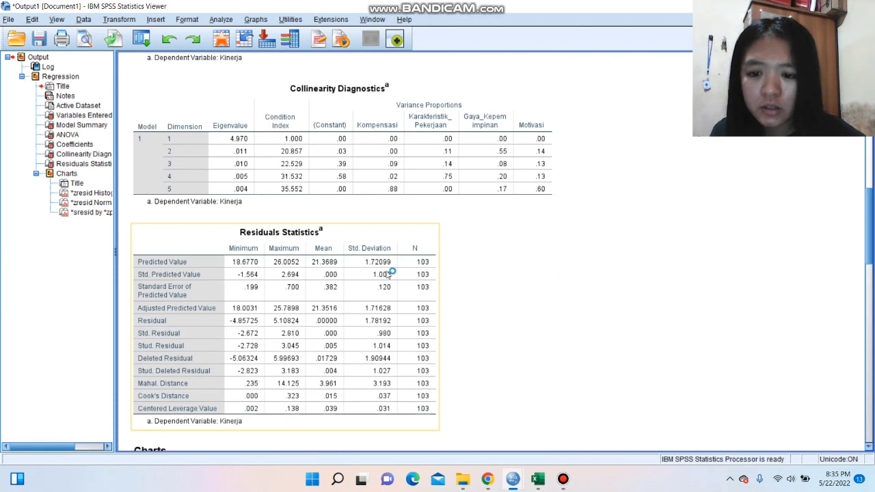
key("Down")
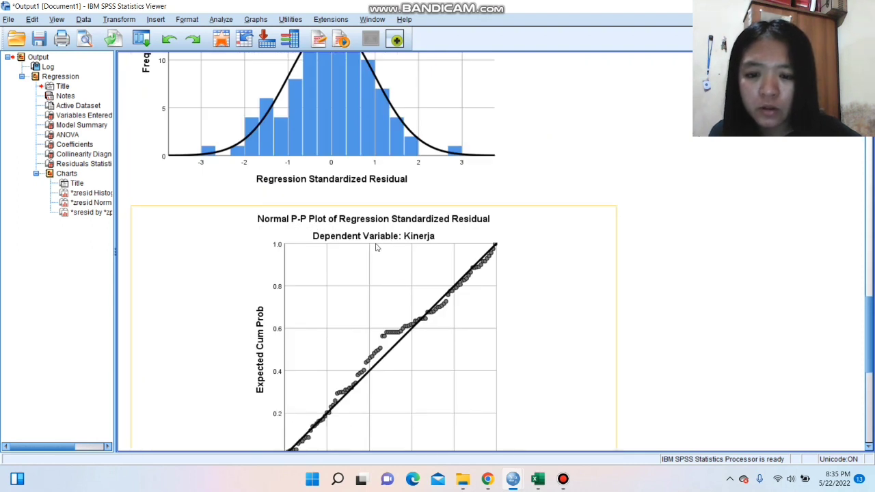
scroll(394, 242, "down", 5)
left_click(381, 269)
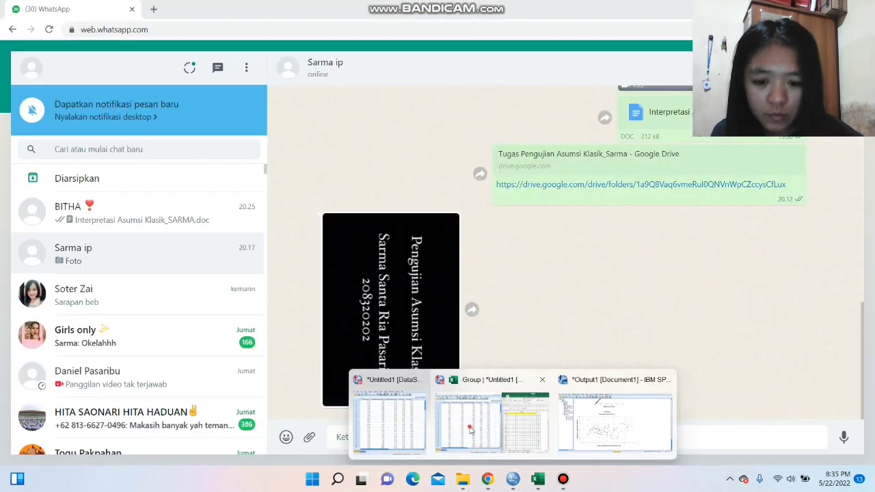
Step: Return to the data editor and close the Latihan SPSS SDM.xls workbook without saving its changes
left_click(393, 420)
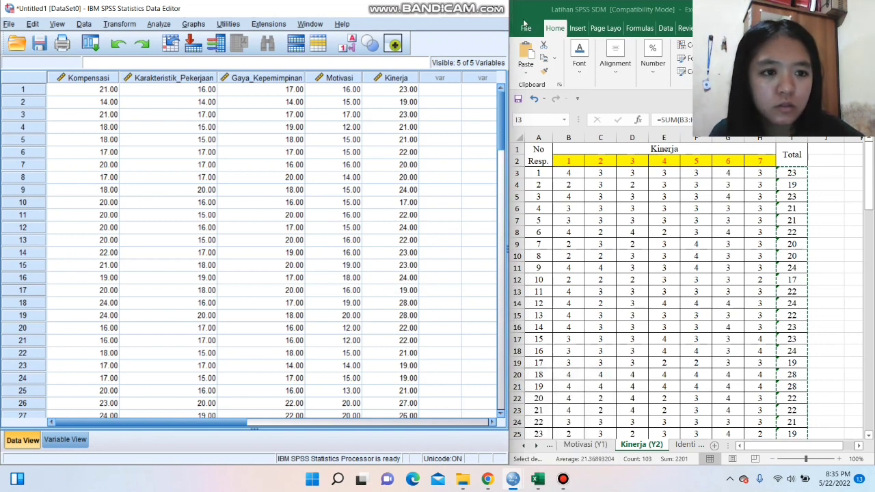
mouse_move(471, 11)
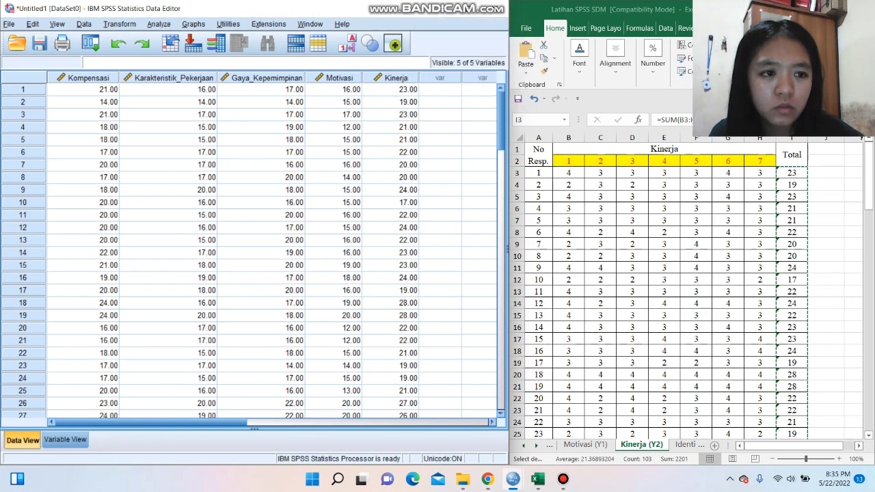
left_click(860, 8)
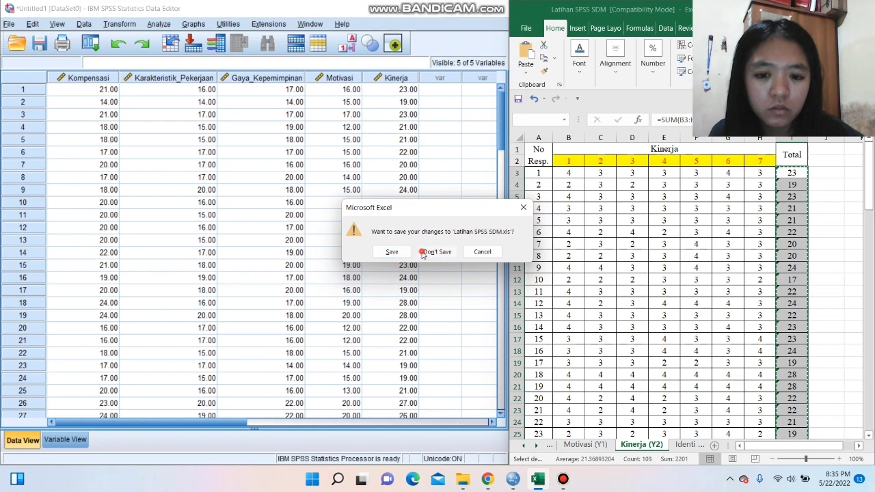
key("n")
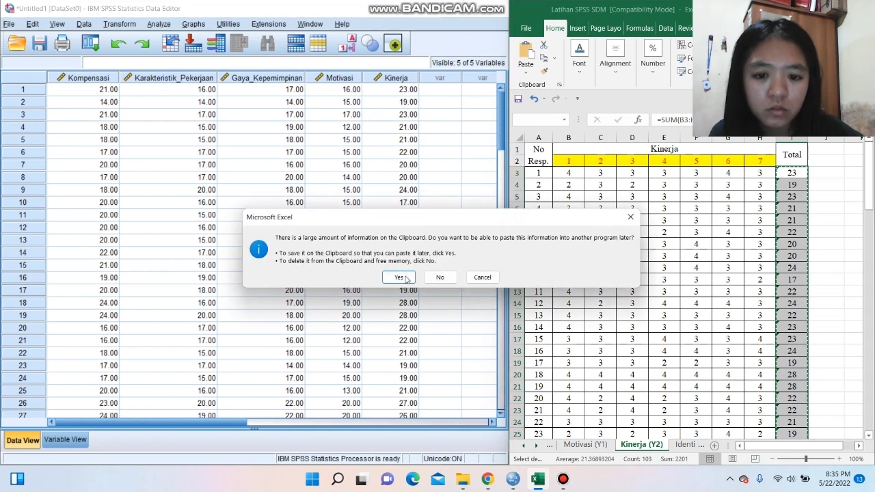
key("n")
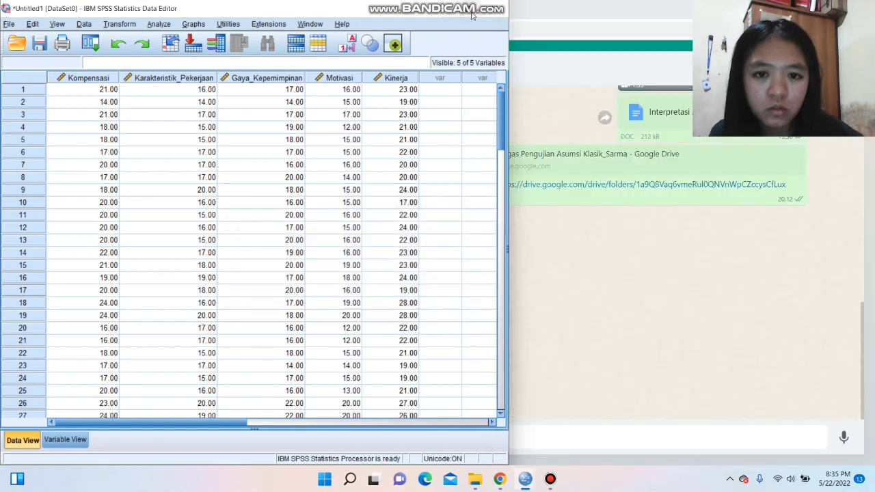
Step: Maximize the data editor and start a Means comparison with Kinerja as the dependent variable
double_click(472, 10)
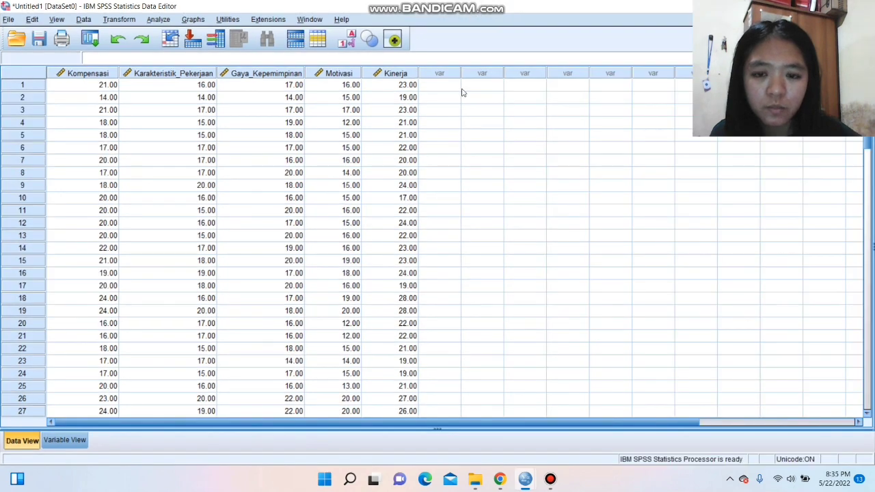
left_click(168, 20)
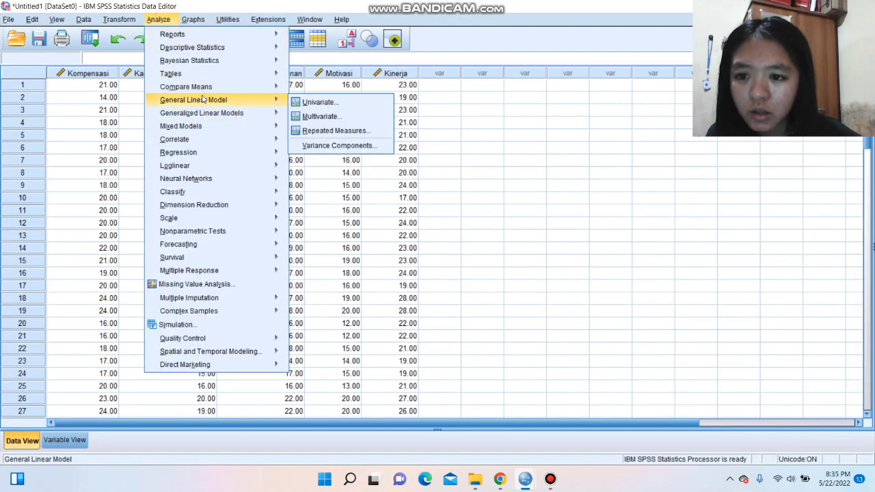
mouse_move(204, 90)
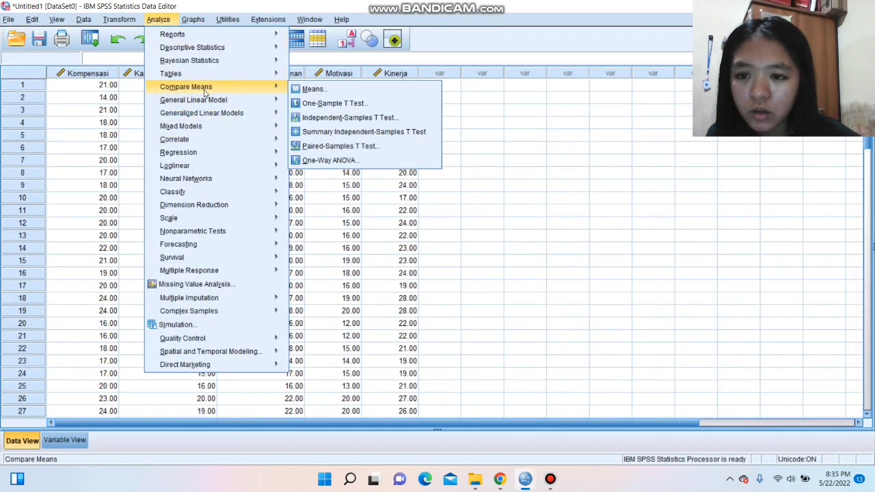
left_click(307, 89)
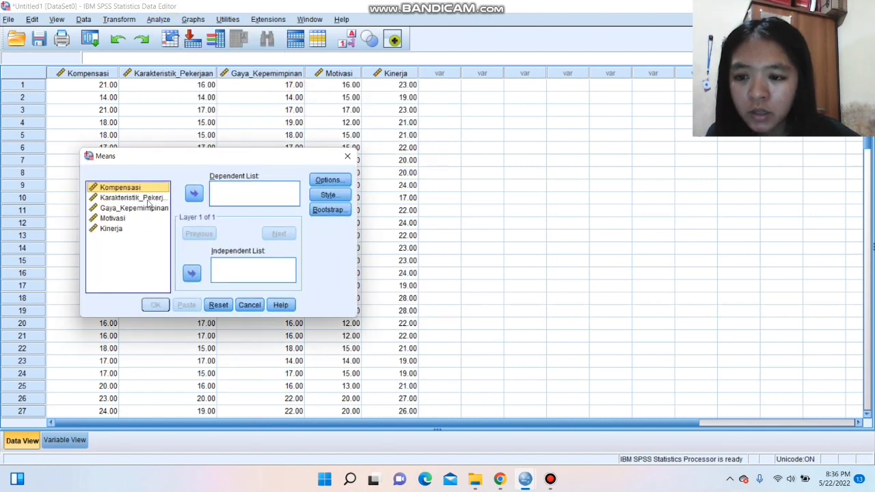
left_click(135, 231)
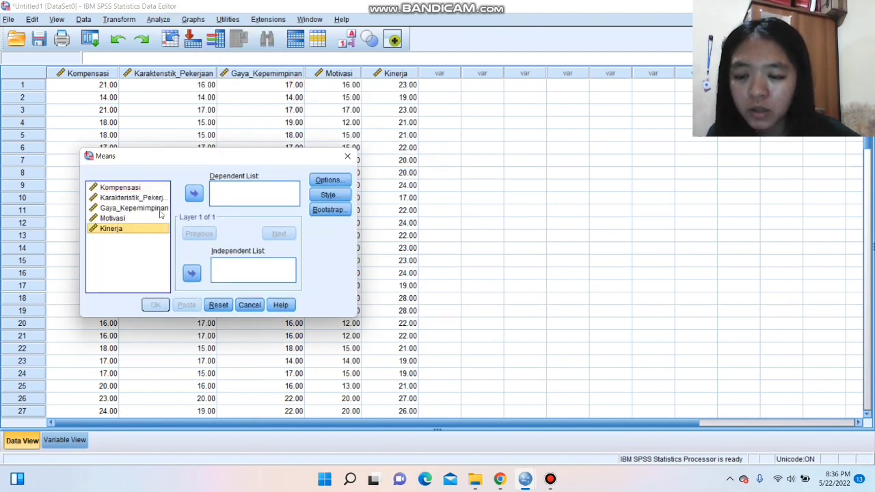
left_click(194, 193)
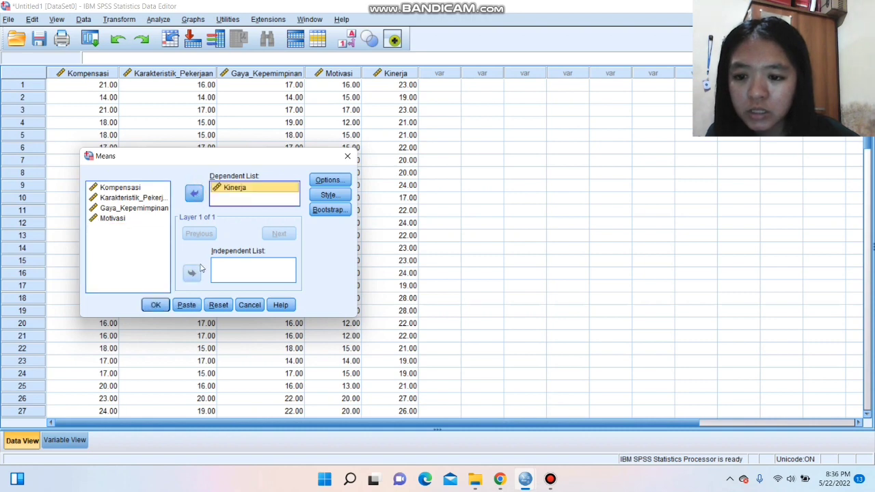
Step: Add Kompensasi, Karakteristik_Pekerjaan, Gaya_Kepemimpinan and Motivasi as the independent variables of the Means comparison
left_click(151, 188)
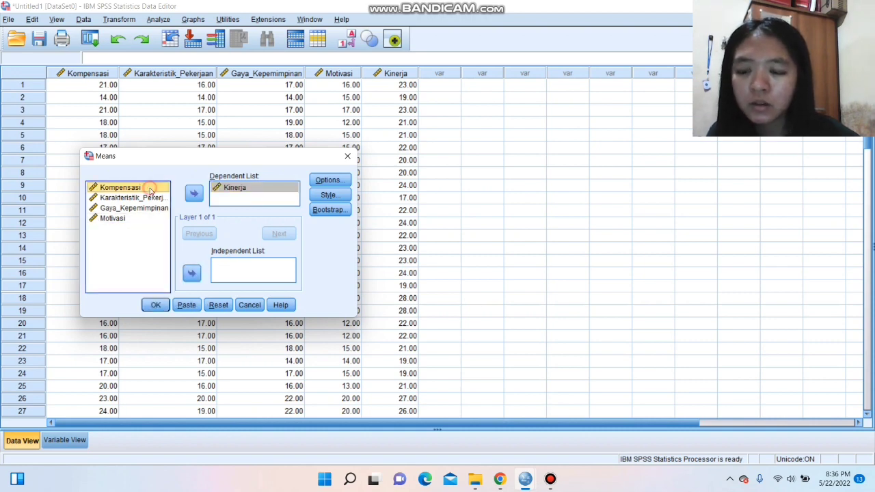
left_click(192, 274)
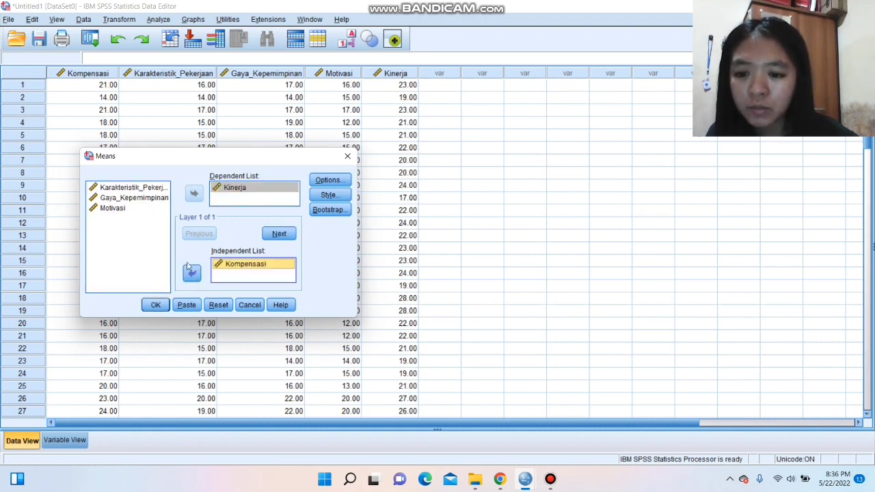
left_click(147, 188)
left_click(192, 273)
left_click(140, 188)
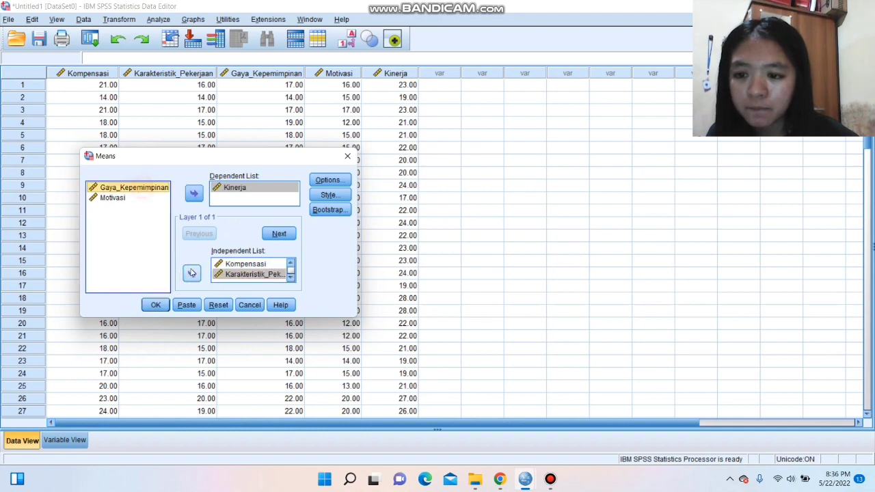
left_click(192, 273)
left_click(192, 274)
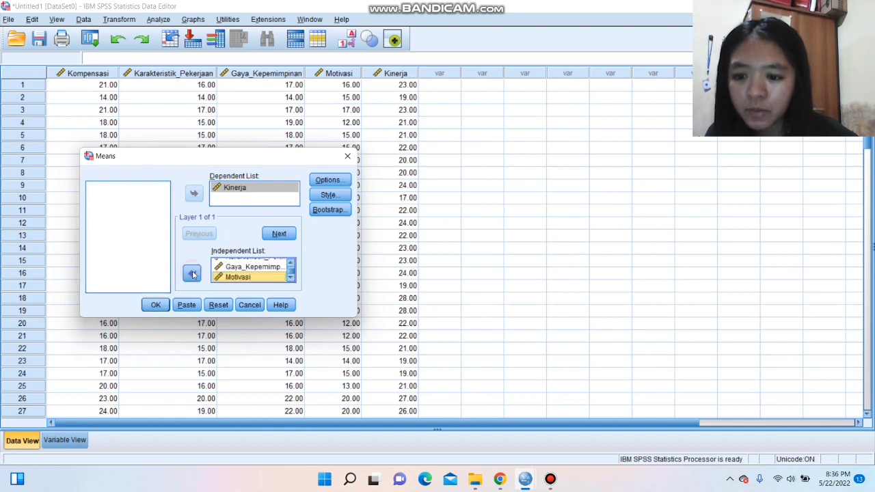
Step: Enable the test for linearity, run the Means comparison and look through its output tables
left_click(329, 180)
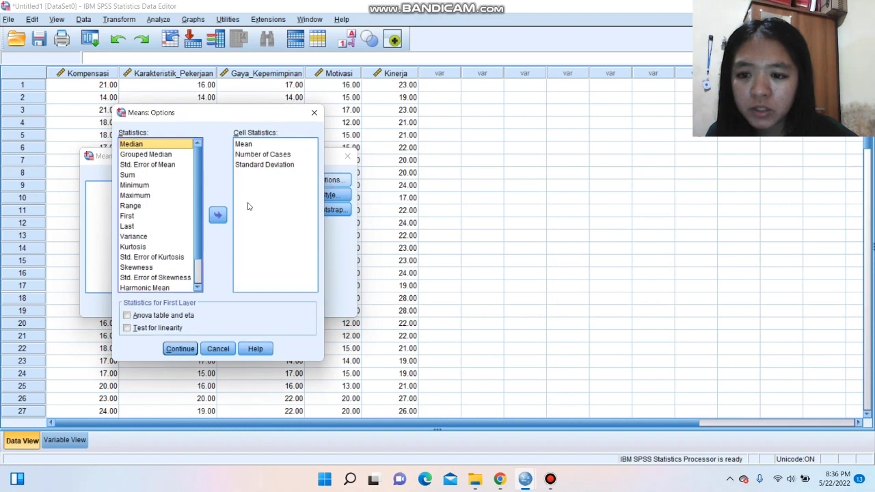
left_click(128, 329)
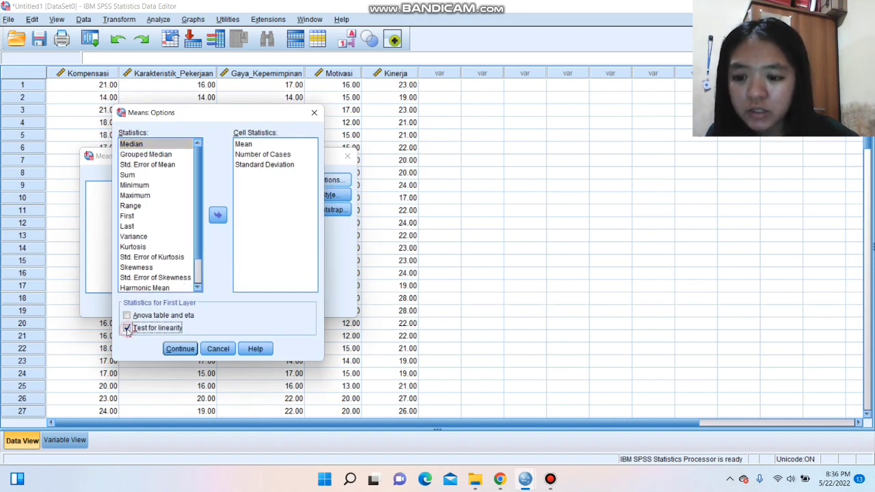
left_click(179, 349)
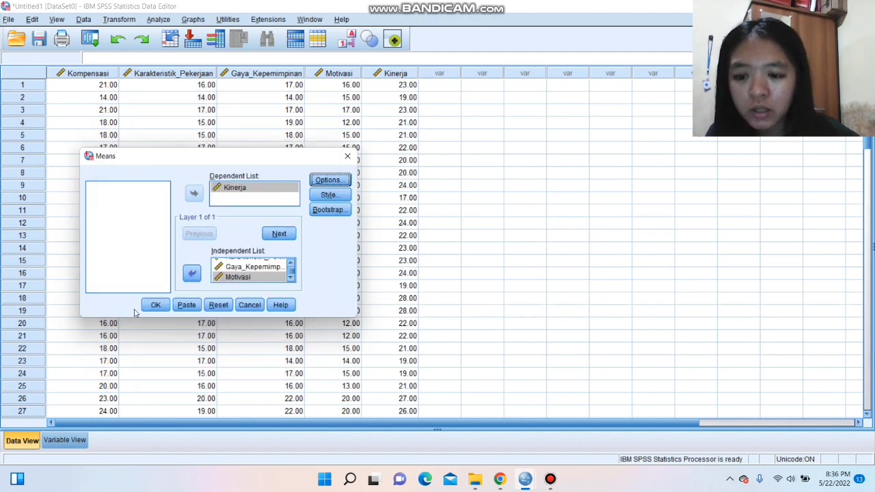
left_click(153, 306)
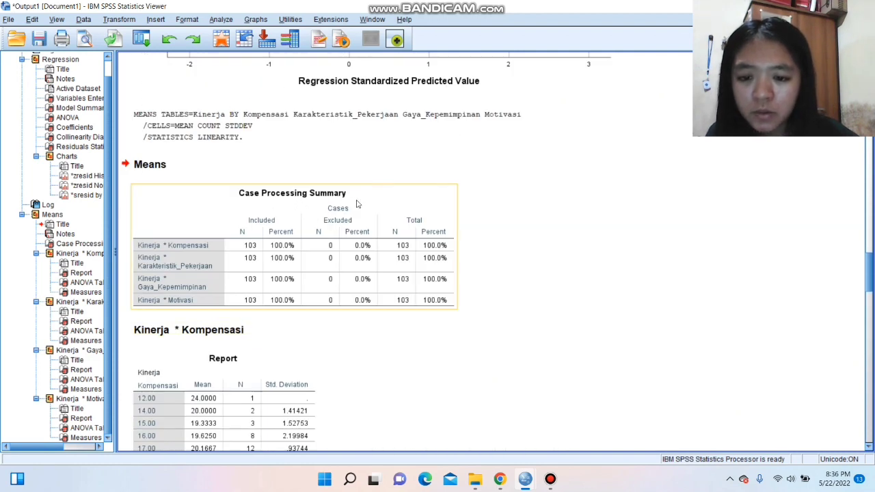
scroll(355, 217, "down", 5)
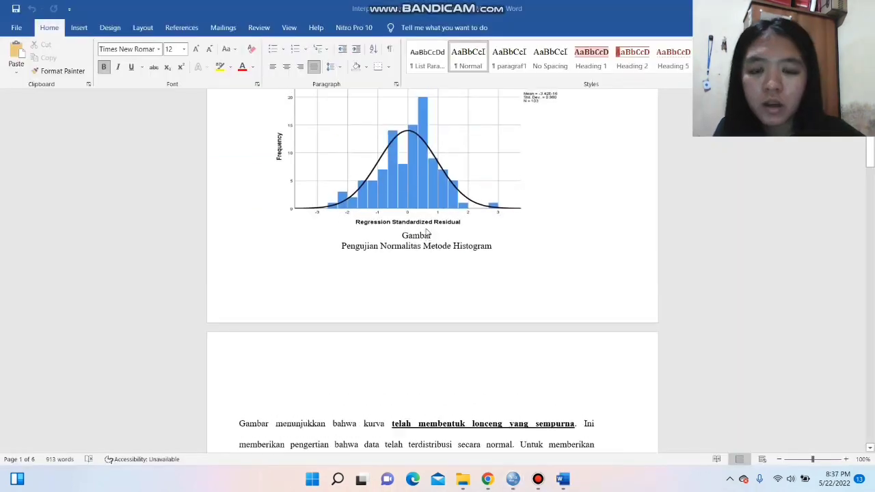
Step: Read the introduction, the data normality section and the histogram method in the Word interpretation document
scroll(422, 230, "up", 5)
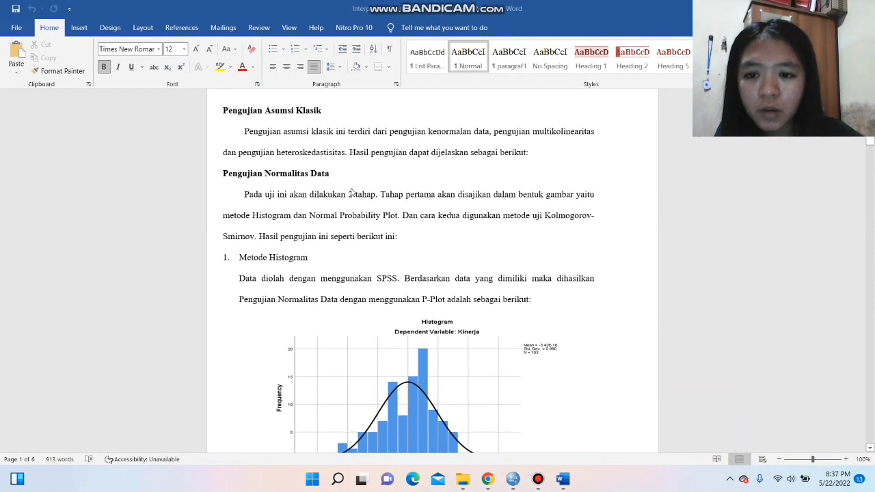
scroll(333, 196, "down", 4)
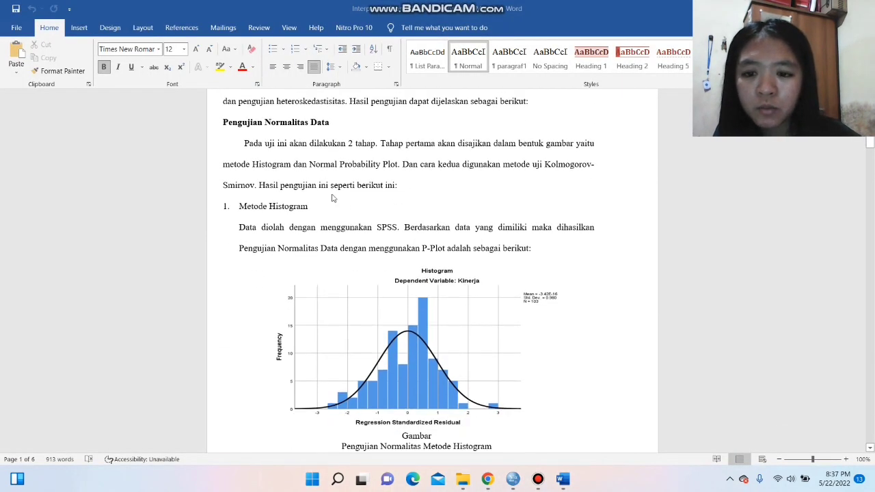
scroll(325, 185, "up", 3)
scroll(323, 179, "up", 2)
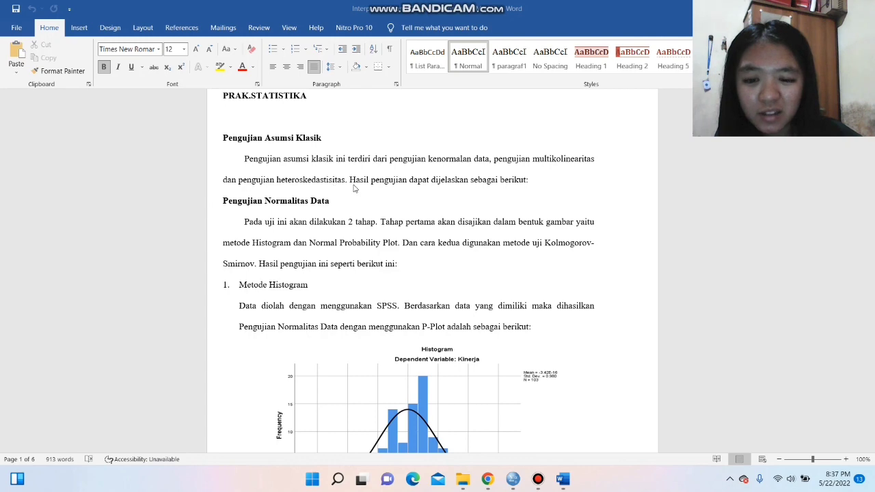
scroll(353, 256, "down", 4)
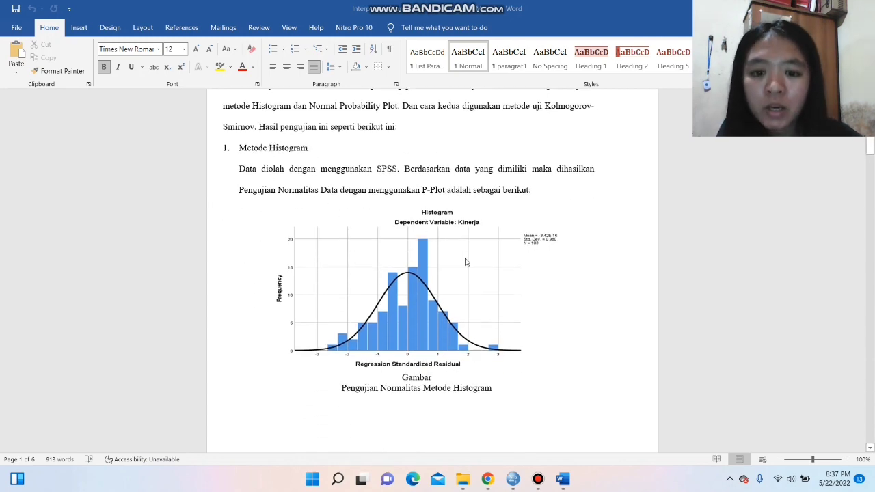
Step: Switch to the SPSS output viewer and copy the histogram of the regression standardized residuals
mouse_move(513, 479)
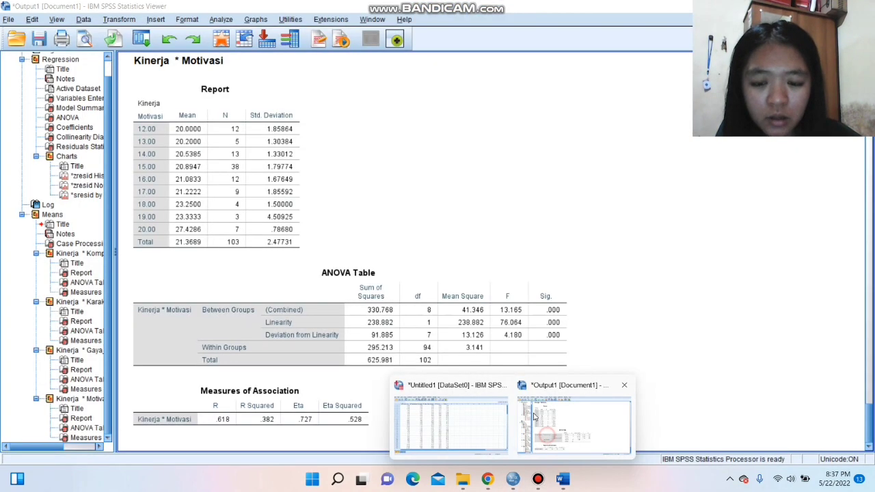
left_click(535, 417)
scroll(426, 276, "up", 15)
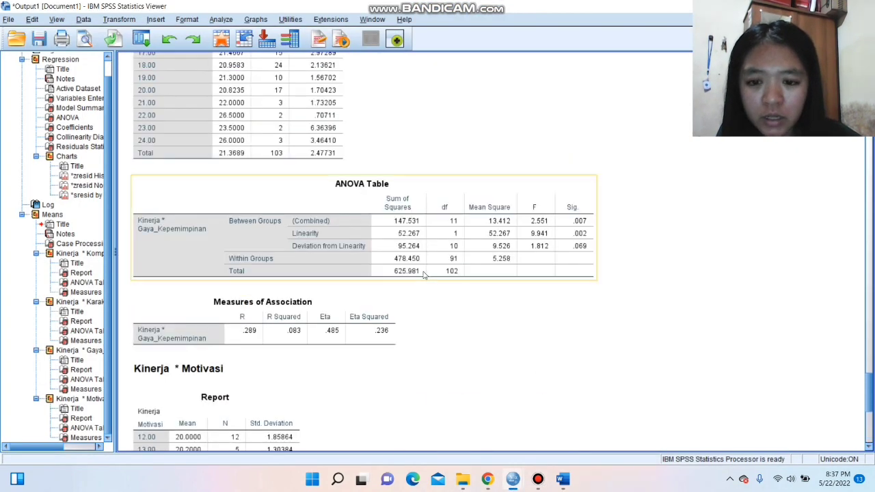
scroll(422, 275, "up", 20)
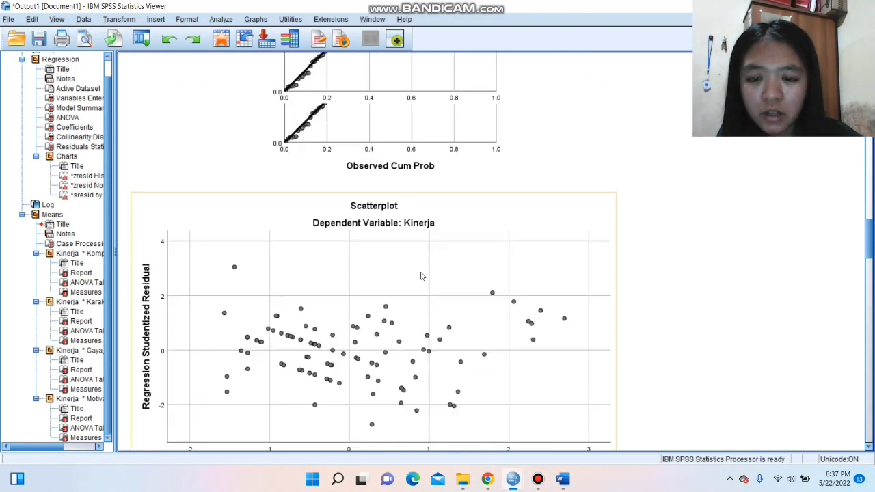
scroll(431, 321, "down", 5)
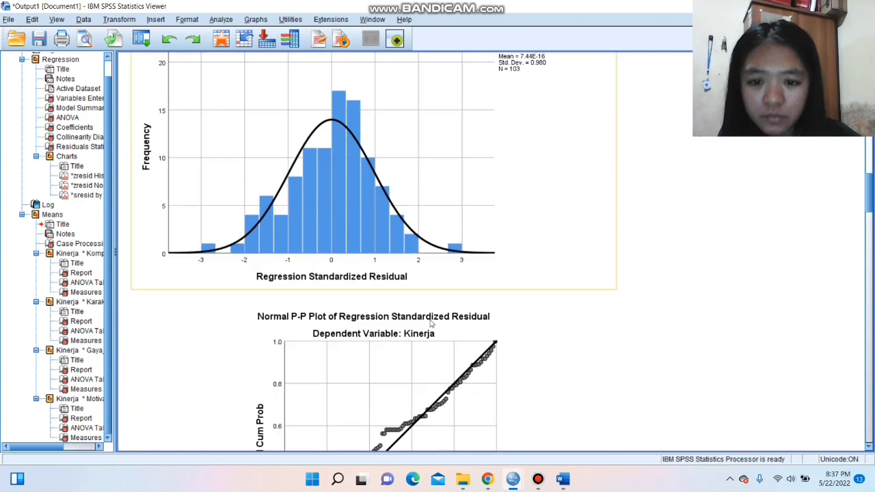
scroll(429, 320, "up", 2)
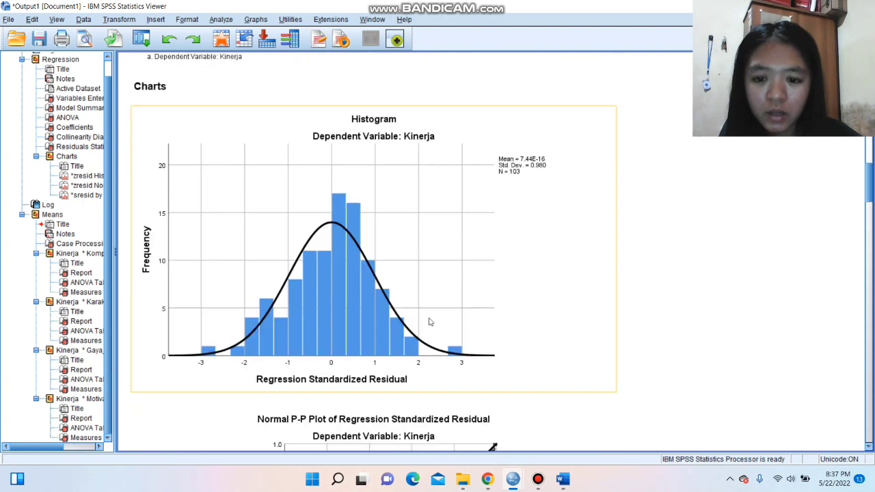
left_click(389, 237)
right_click(389, 236)
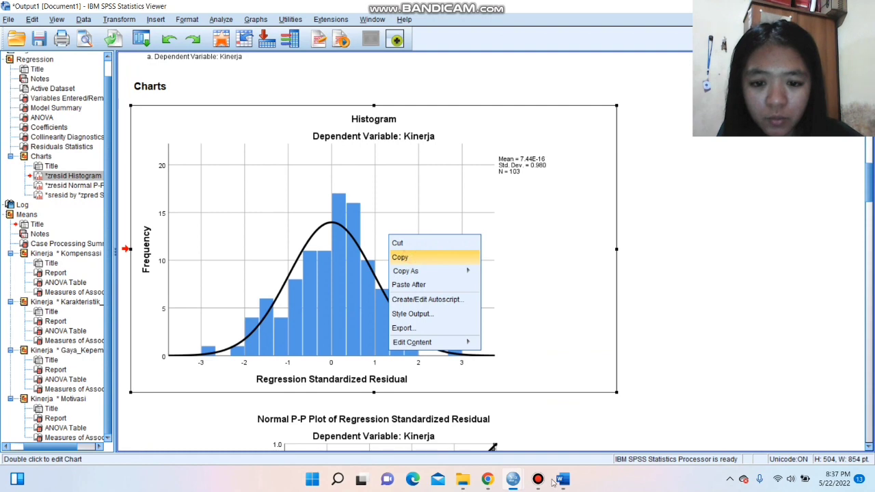
left_click(526, 484)
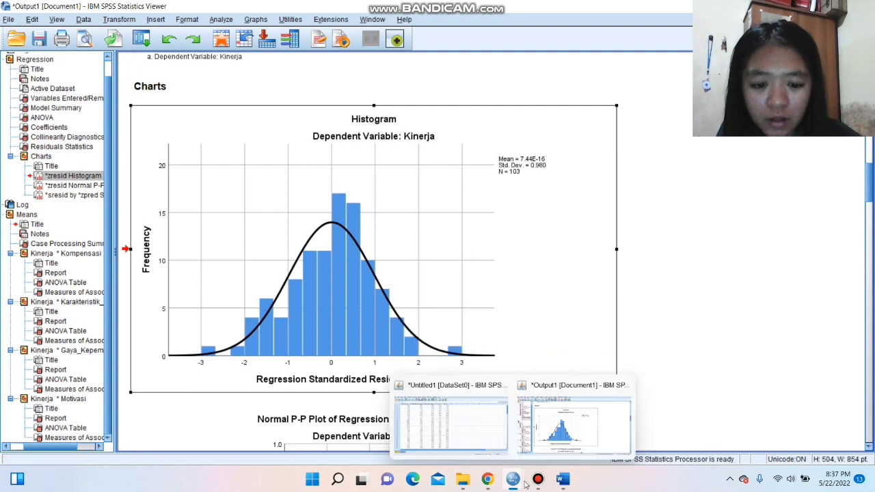
Step: Switch to the Word document and read the histogram interpretation and the Normal P-Plot section
left_click(563, 480)
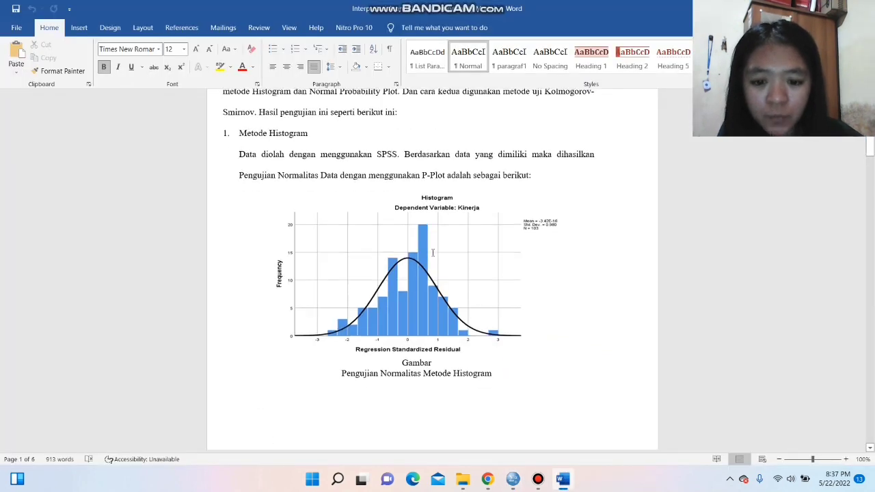
scroll(433, 253, "down", 5)
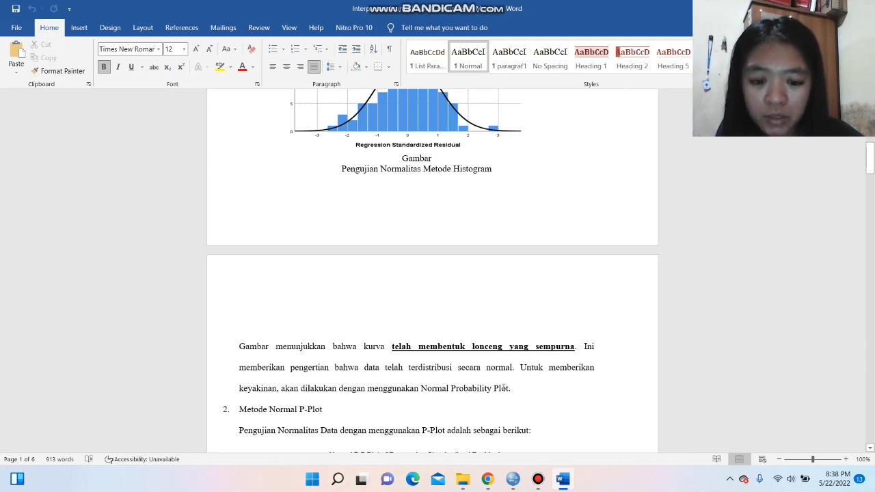
scroll(504, 387, "down", 3)
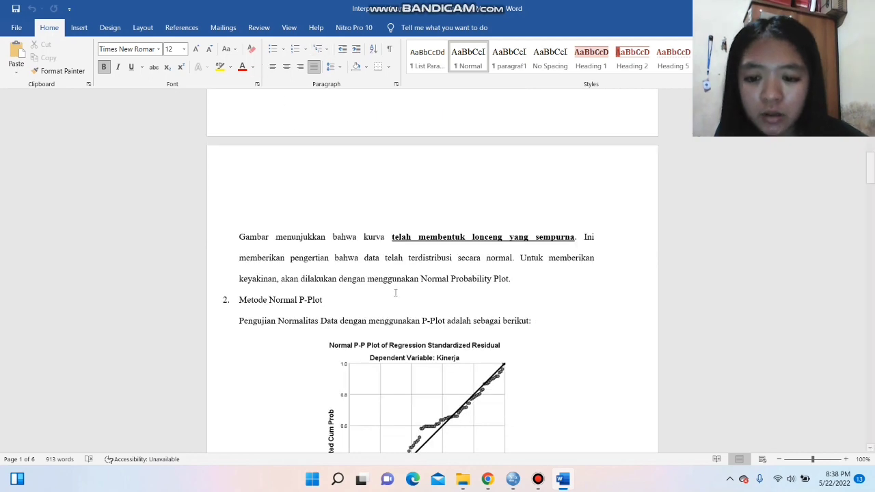
scroll(395, 293, "down", 3)
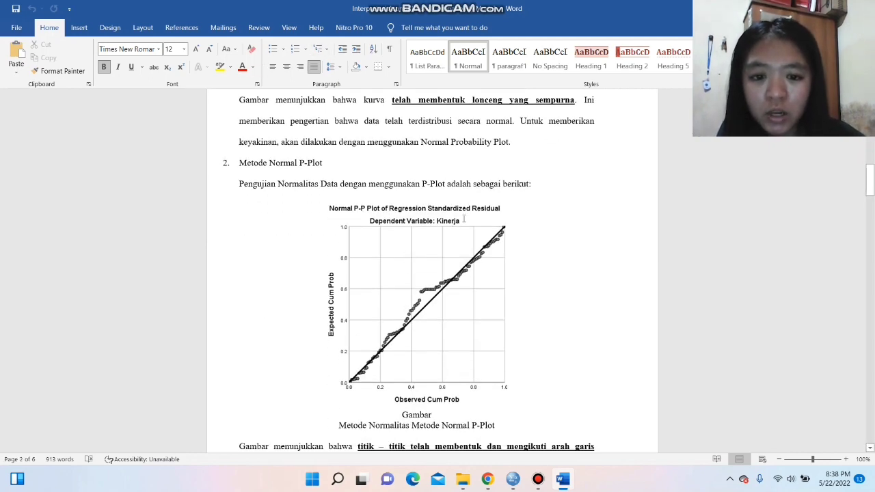
scroll(463, 302, "down", 2)
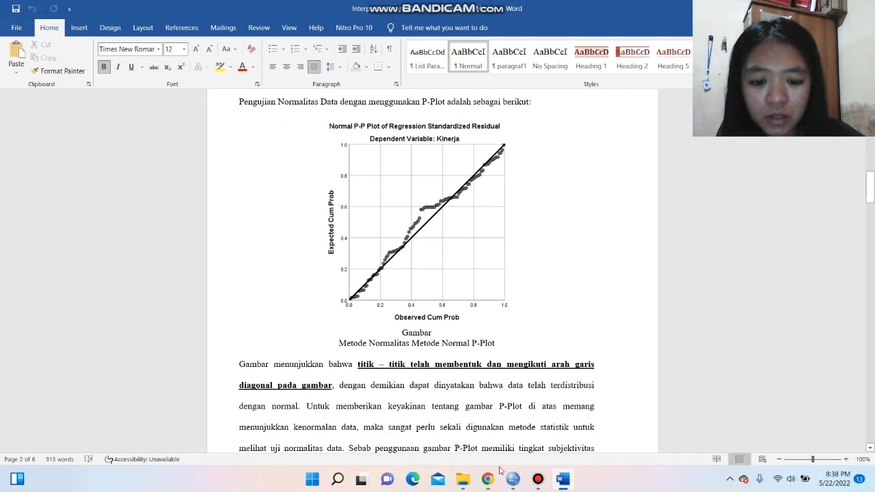
Step: Switch to the SPSS output viewer and copy the normal P-P plot of the regression standardized residuals
mouse_move(514, 483)
left_click(451, 410)
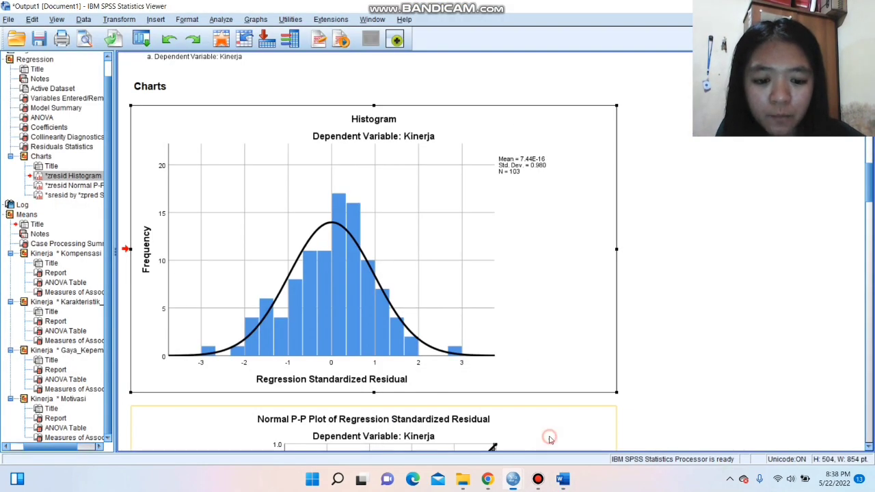
scroll(419, 226, "down", 3)
scroll(414, 222, "down", 5)
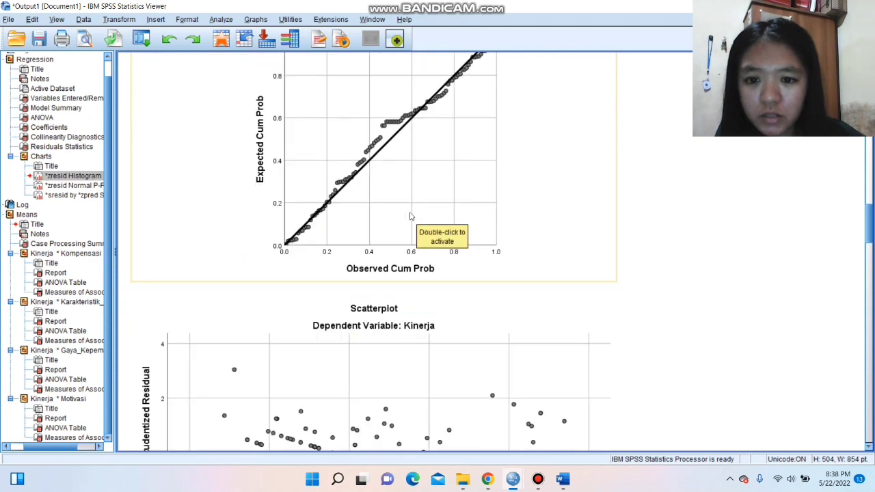
scroll(413, 219, "up", 5)
scroll(284, 230, "down", 5)
scroll(289, 230, "up", 4)
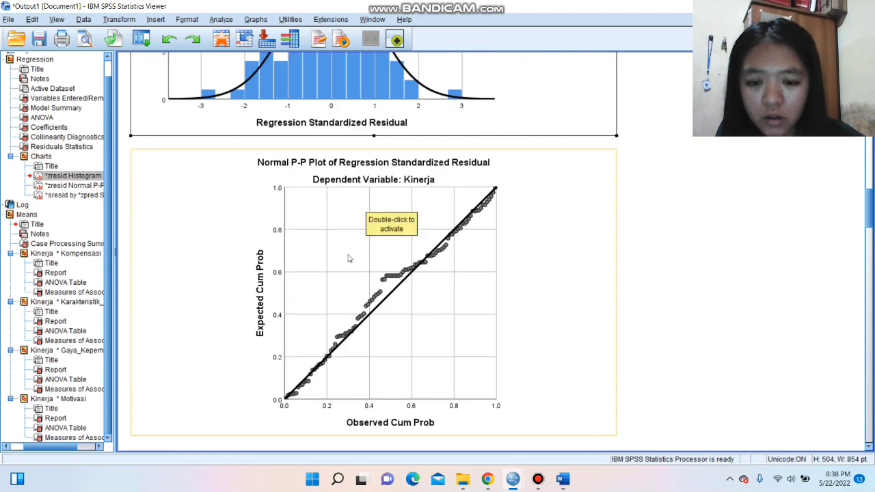
right_click(349, 257)
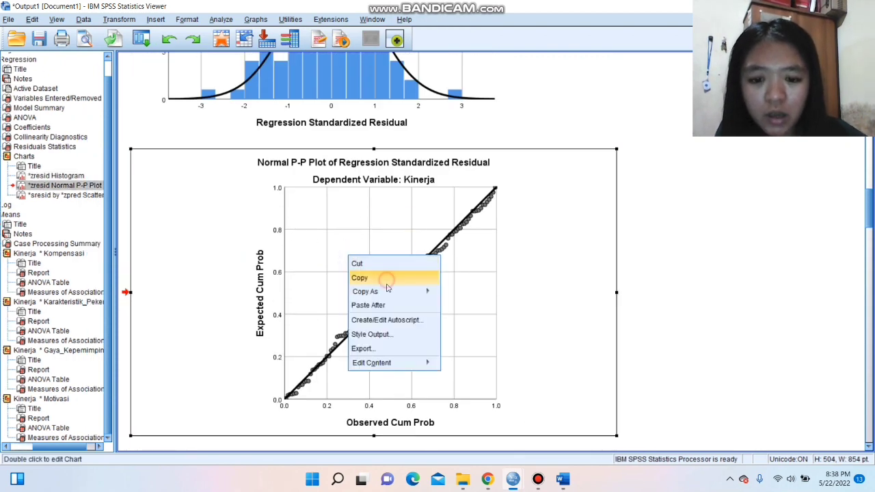
Step: Switch to the Word document and read the Normal P-Plot figure and its normality interpretation
left_click(562, 480)
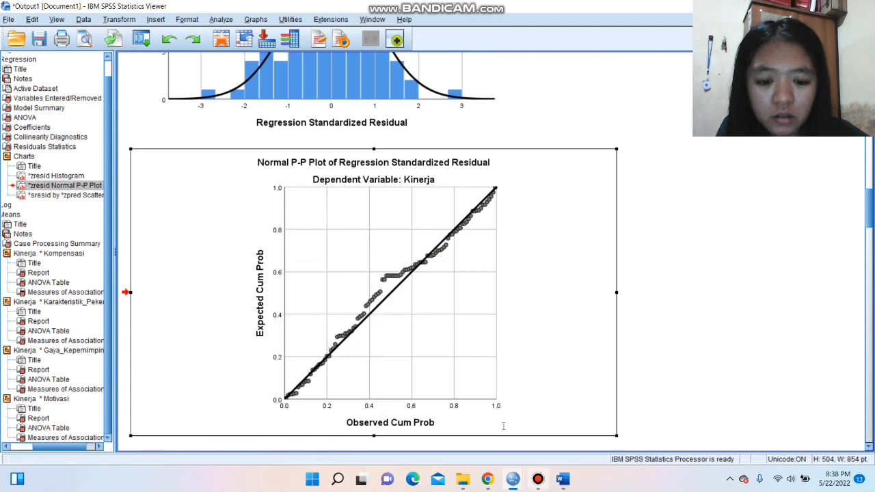
scroll(471, 345, "down", 4)
scroll(471, 345, "up", 4)
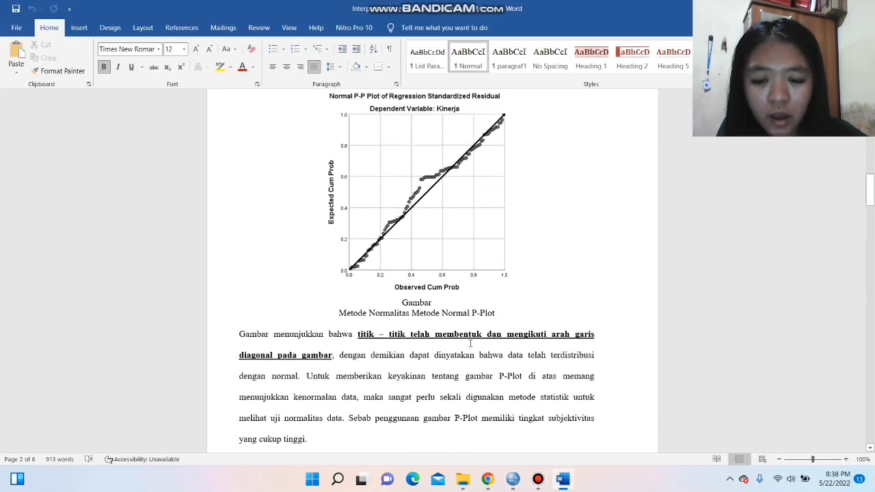
scroll(419, 194, "down", 4)
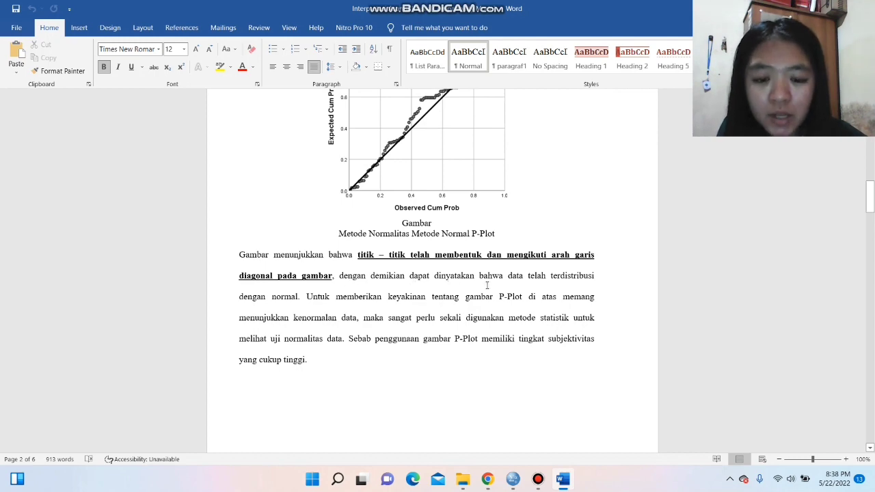
scroll(530, 273, "up", 4)
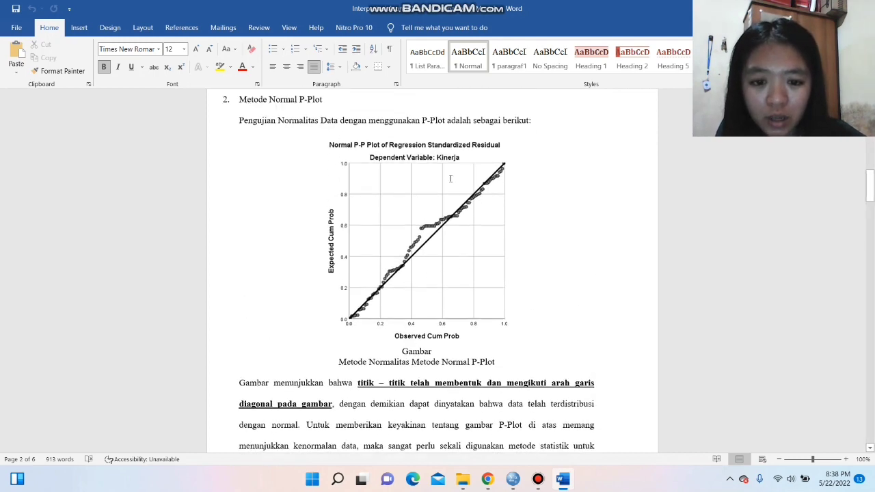
scroll(480, 286, "down", 2)
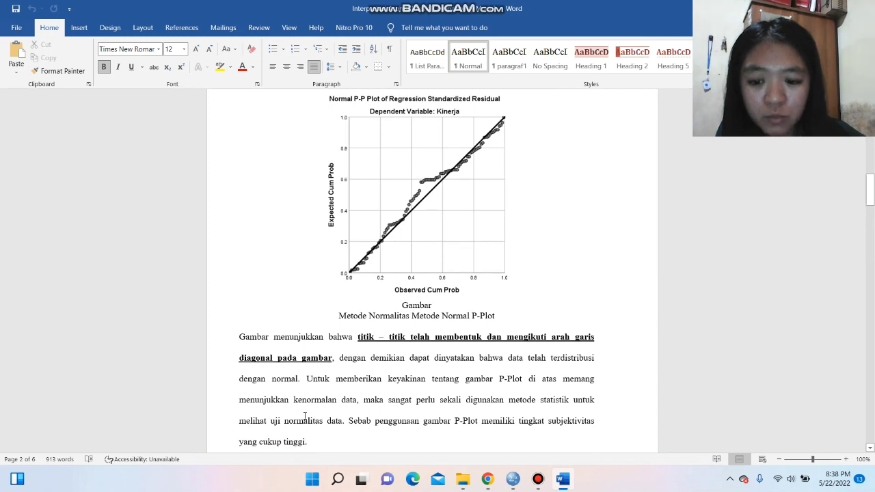
scroll(445, 333, "down", 2)
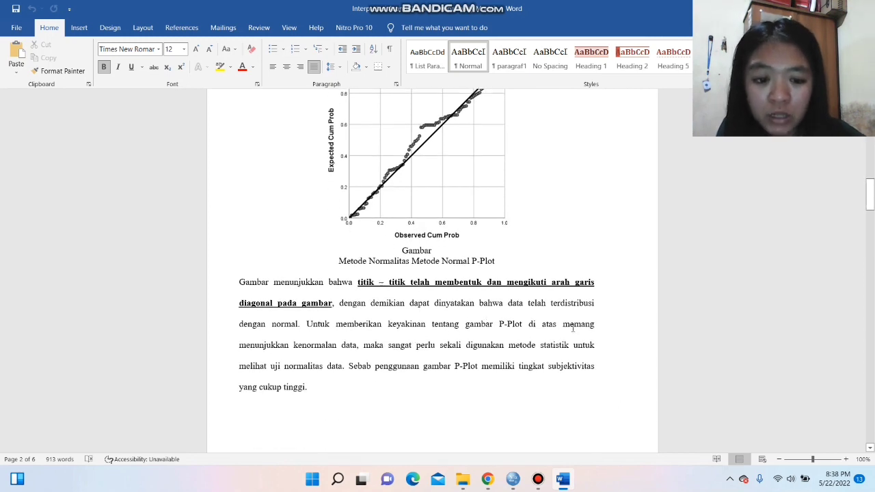
scroll(335, 351, "up", 2)
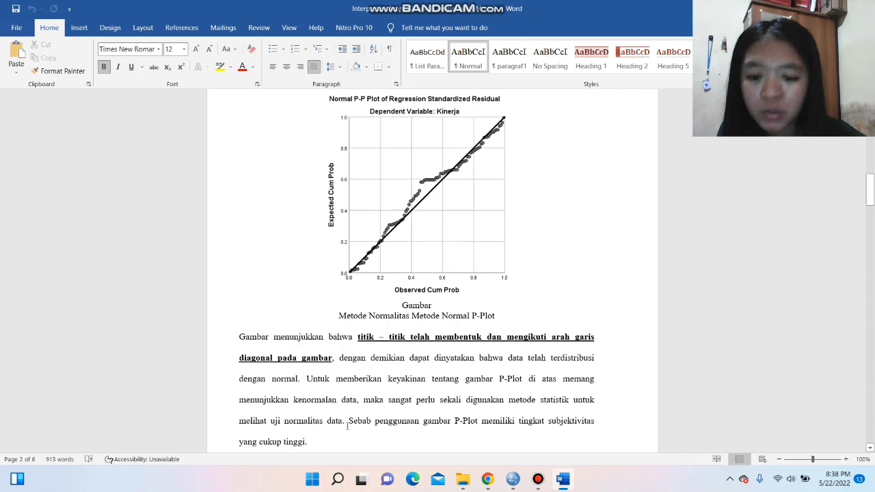
scroll(417, 345, "down", 6)
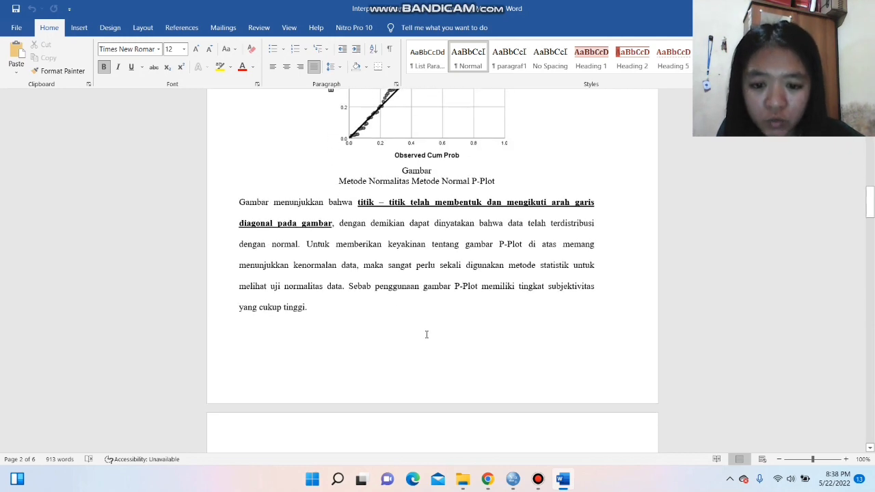
Step: Read the Uji Linearitas introduction and the Tabel 1 interpretation for kompensasi and kinerja karyawan
scroll(424, 331, "down", 1)
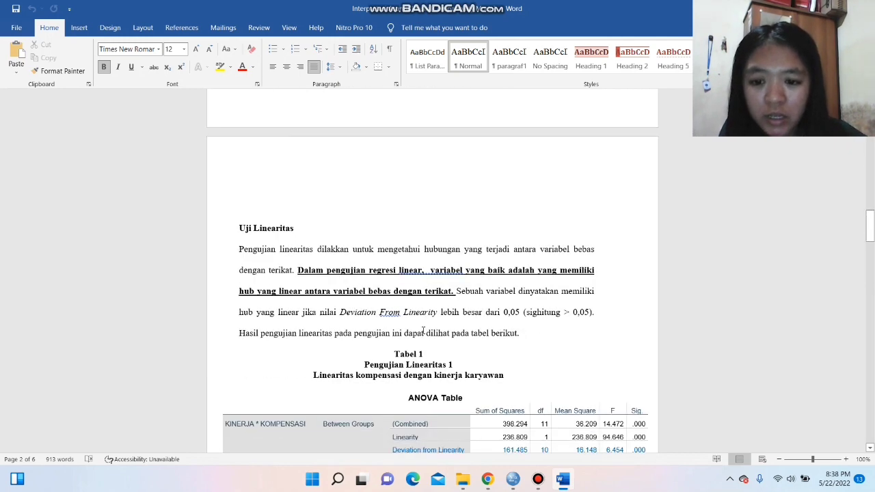
scroll(424, 330, "down", 5)
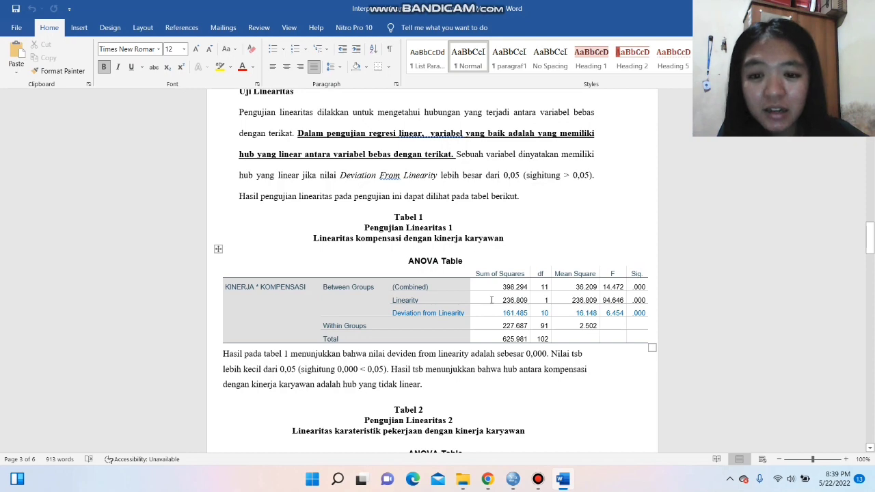
scroll(561, 311, "down", 3)
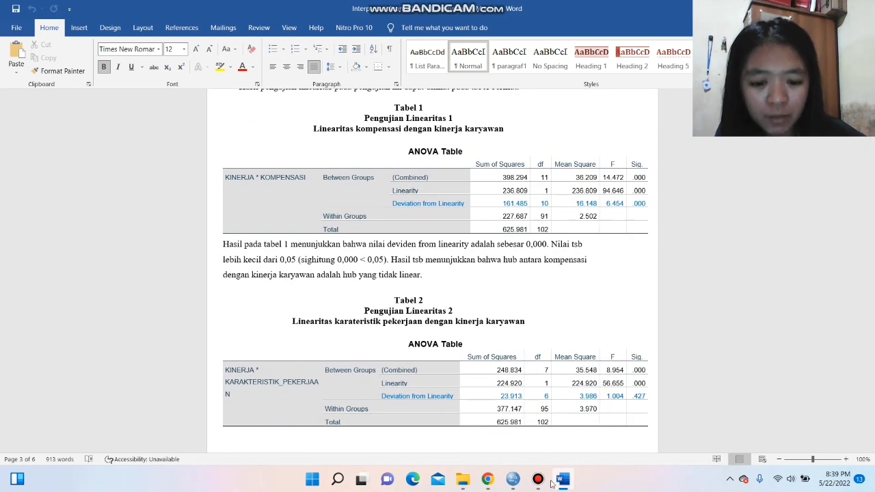
Step: Switch to the SPSS output viewer and examine the Means ANOVA tables for Kinerja by Kompensasi and by Karakteristik_Pekerjaan
mouse_move(512, 479)
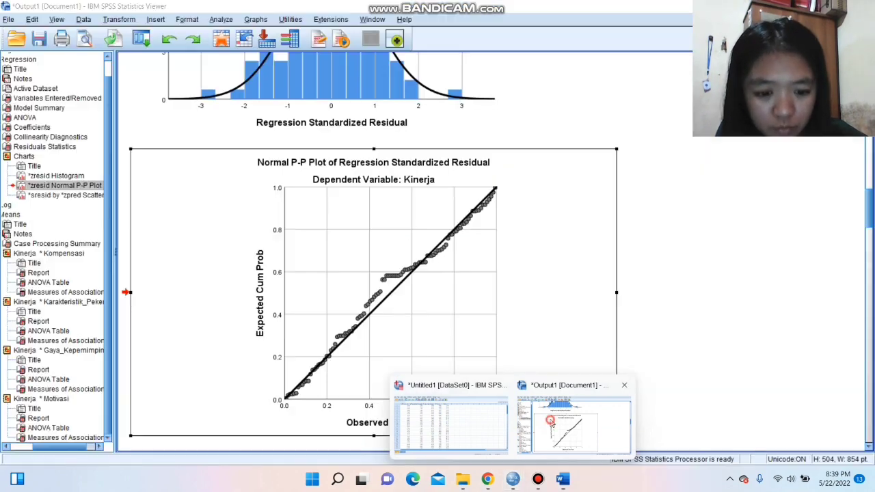
left_click(550, 423)
scroll(437, 281, "down", 5)
scroll(436, 281, "down", 12)
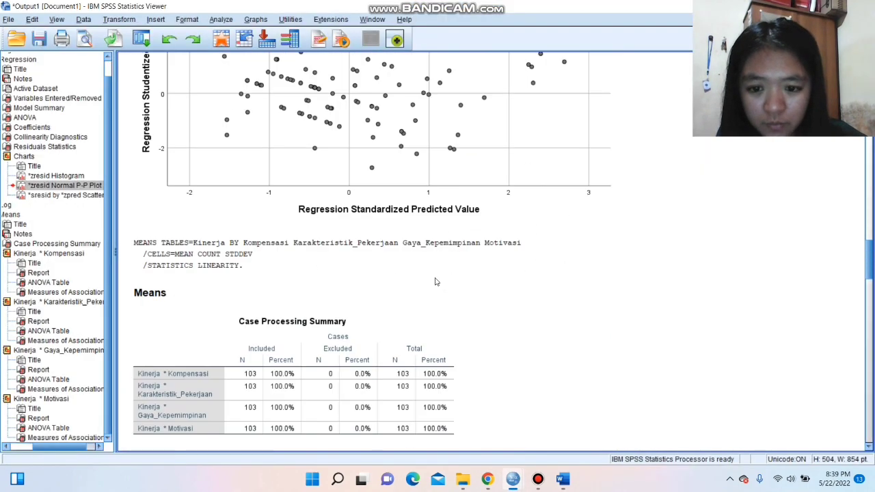
scroll(436, 281, "down", 2)
left_click(435, 281)
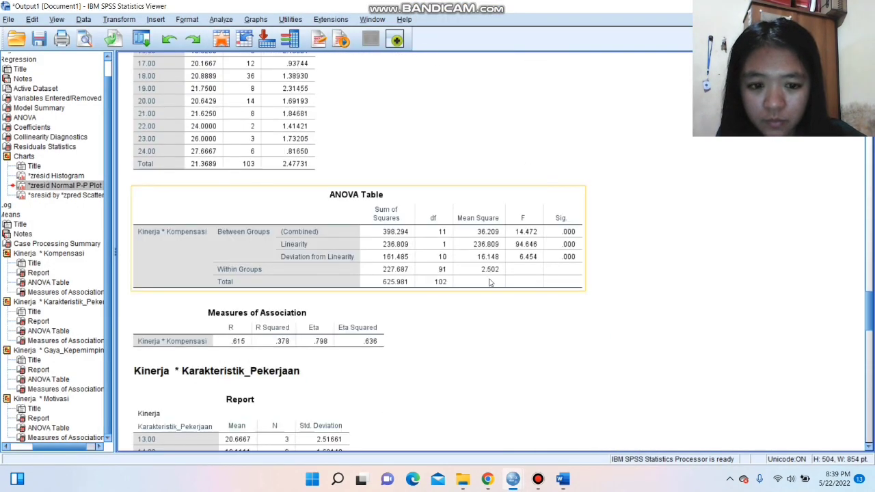
scroll(453, 226, "down", 5)
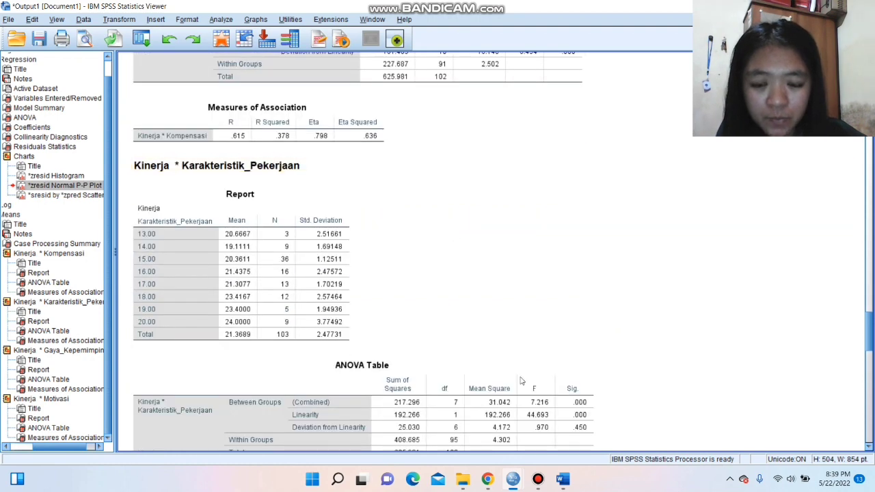
Step: Switch to the Word document and read linearity Tabel 2, 3 and 4 with their interpretations
mouse_move(515, 481)
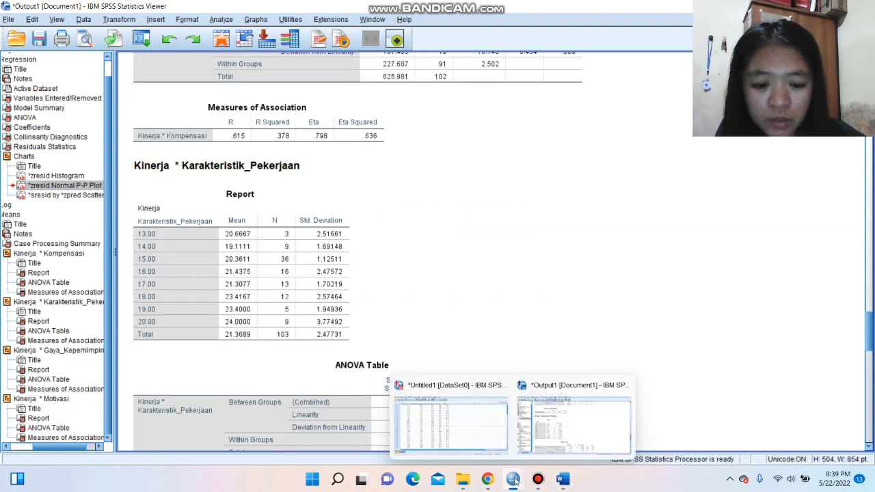
left_click(562, 481)
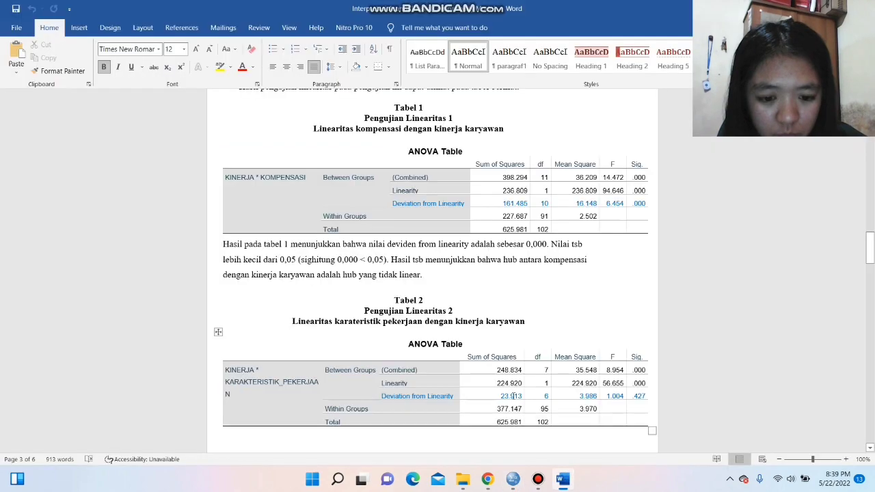
scroll(448, 307, "down", 3)
scroll(448, 308, "down", 10)
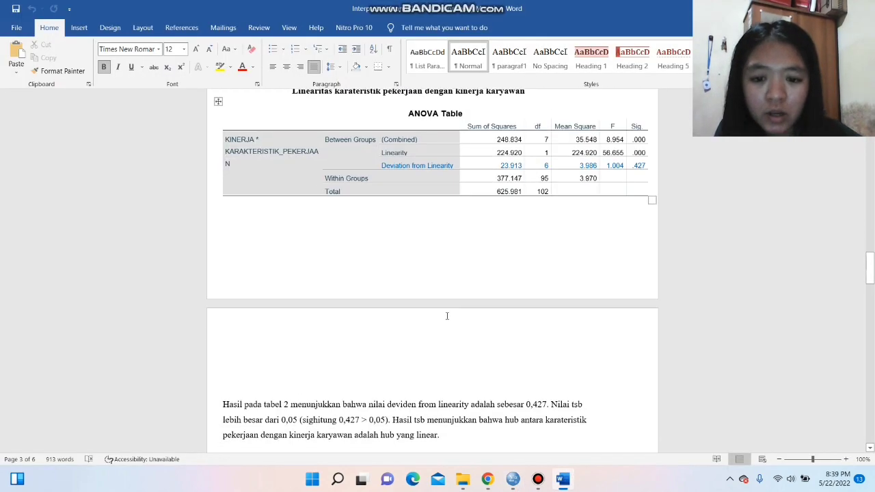
scroll(444, 311, "down", 3)
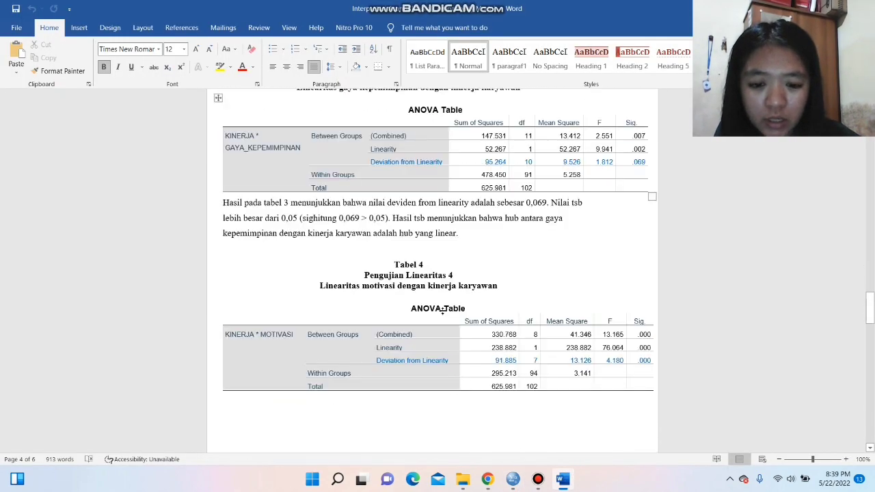
scroll(441, 308, "up", 6)
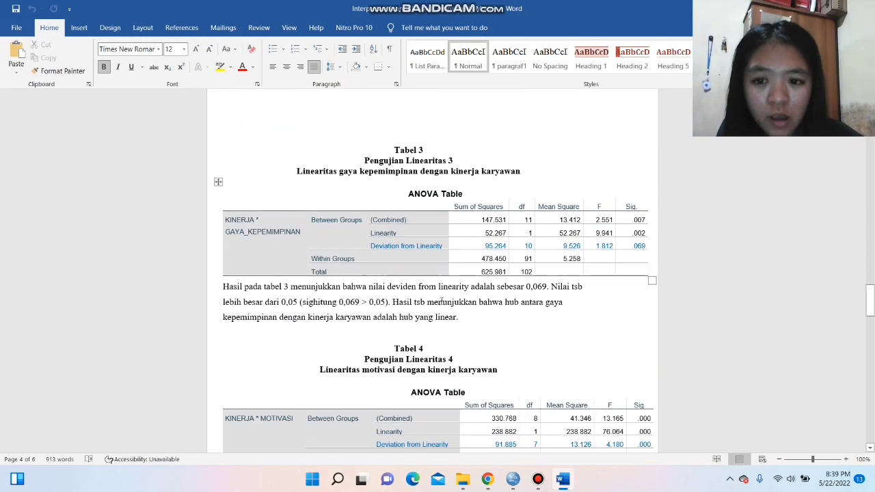
scroll(440, 300, "down", 6)
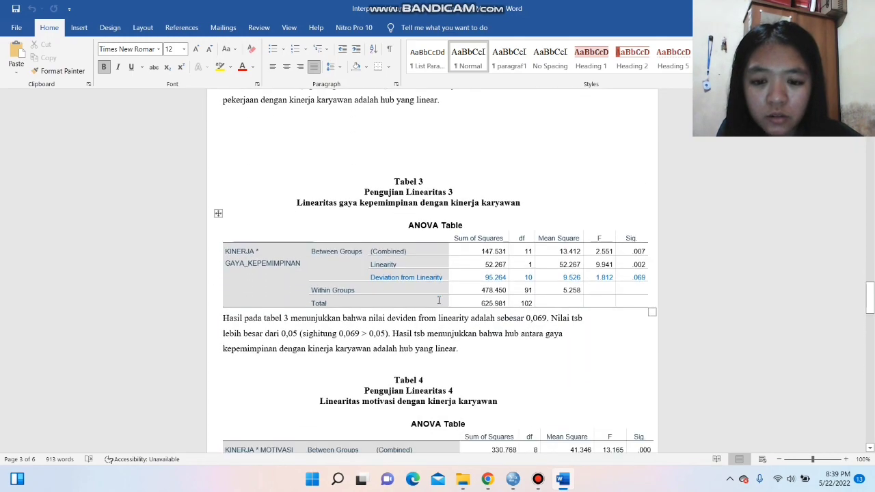
scroll(438, 301, "down", 8)
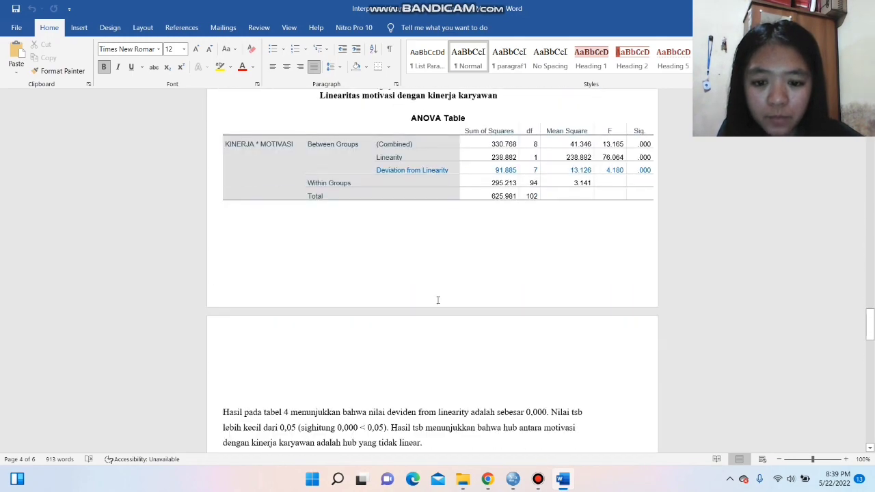
Step: Read the Pengujian Multikolinearitas section with its Coefficients table of Tolerance and VIF values
scroll(438, 301, "down", 10)
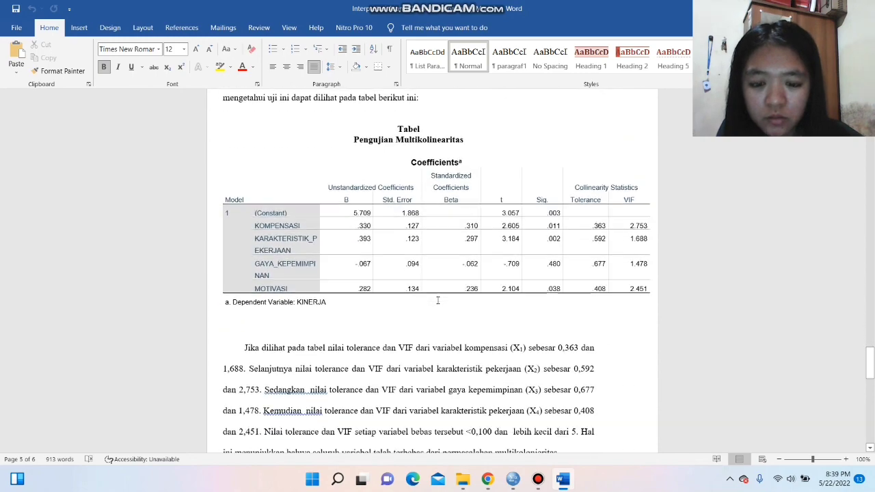
scroll(438, 301, "down", 4)
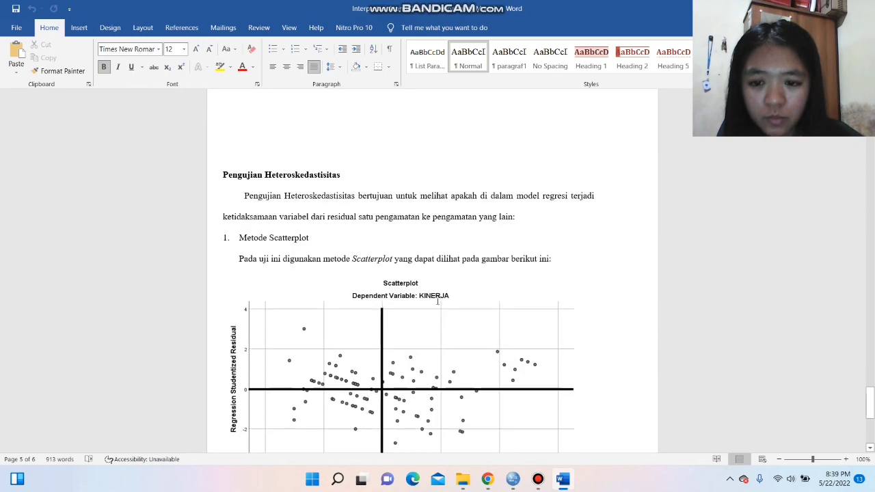
scroll(435, 301, "up", 8)
scroll(433, 302, "up", 8)
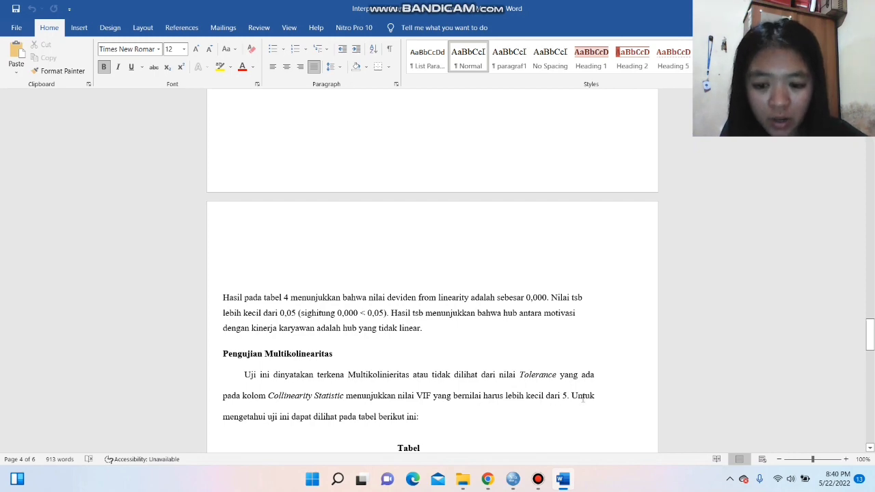
scroll(479, 372, "down", 3)
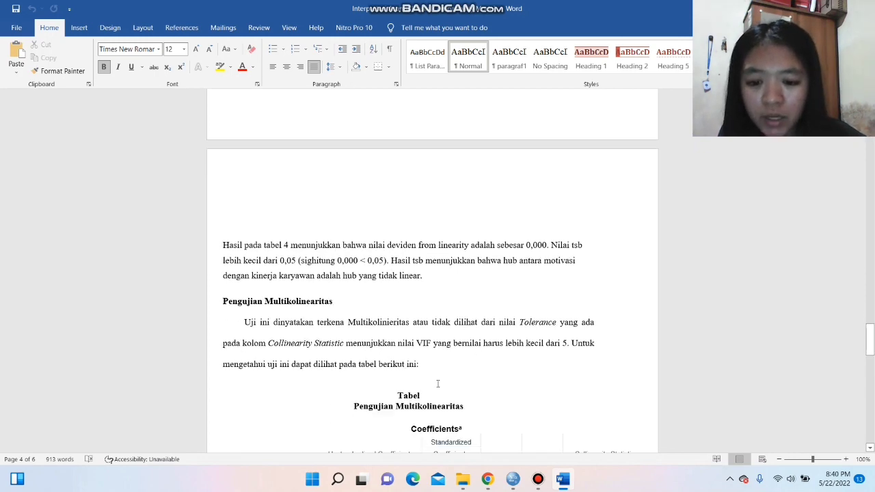
scroll(419, 347, "down", 8)
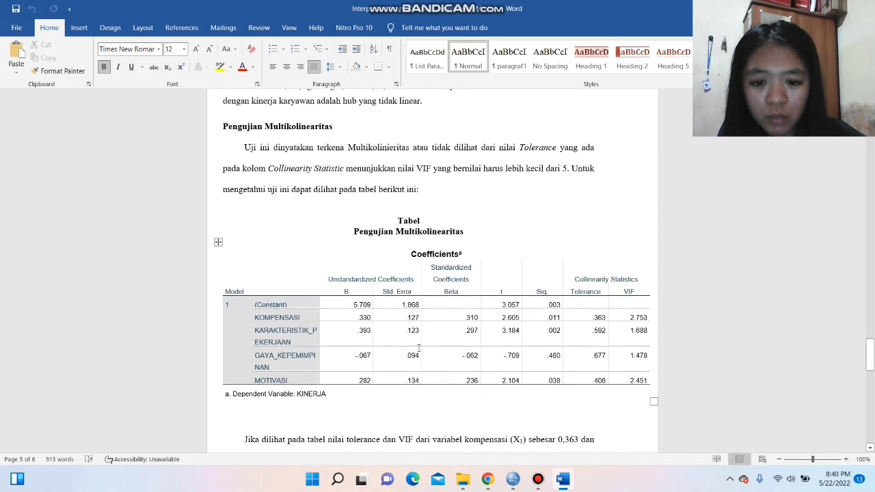
Step: Switch to the SPSS output viewer and review the linearity ANOVA tables for all four predictors and the residual scatterplot
mouse_move(514, 478)
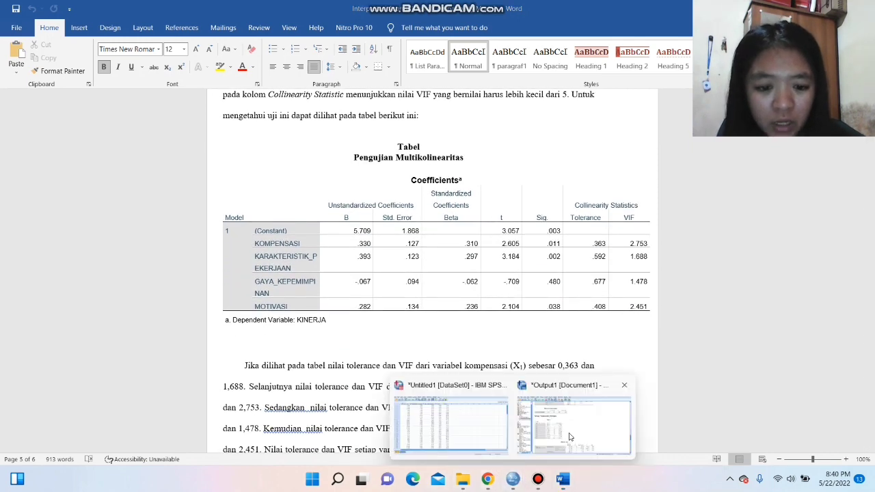
left_click(602, 420)
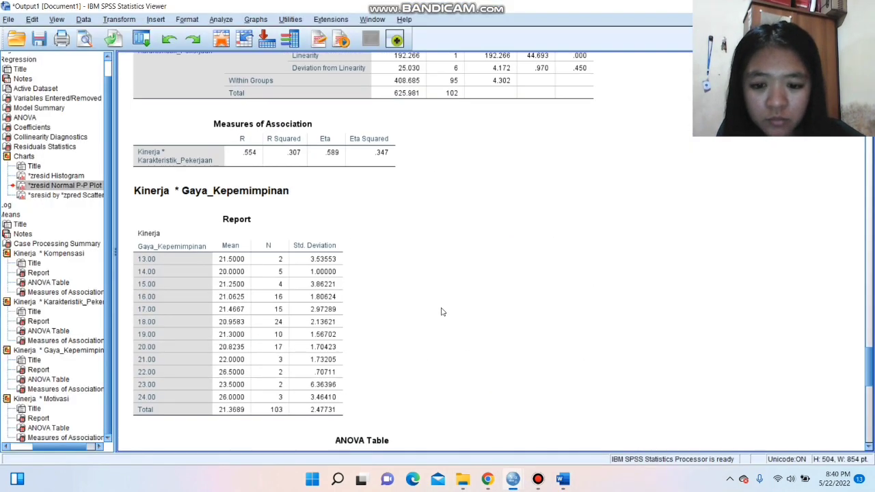
left_click(563, 479)
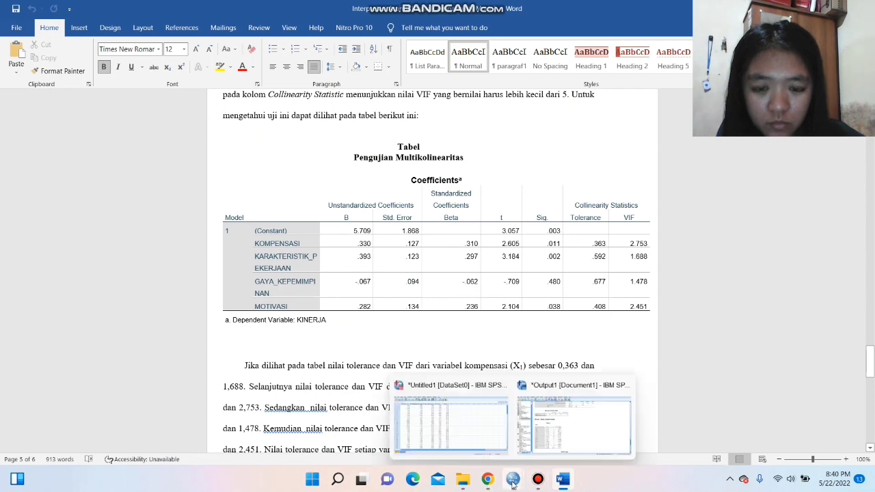
mouse_move(513, 478)
scroll(527, 447, "down", 3)
left_click(527, 448)
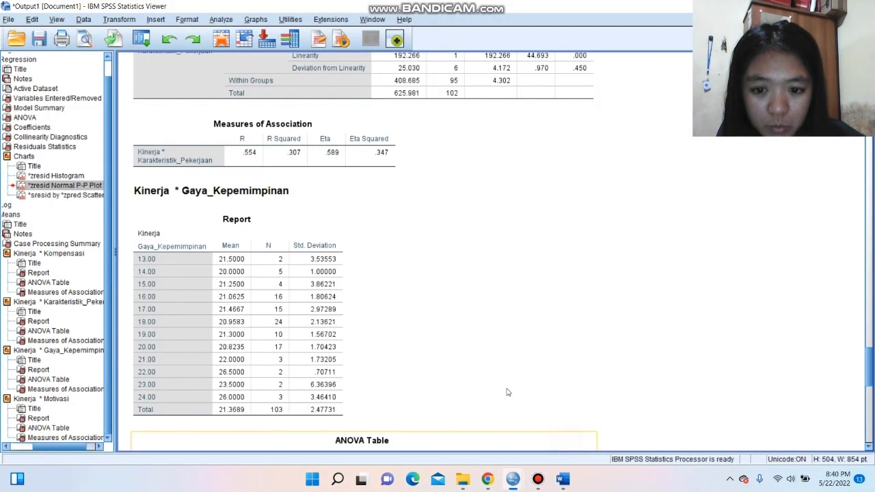
scroll(413, 346, "down", 10)
scroll(413, 346, "down", 3)
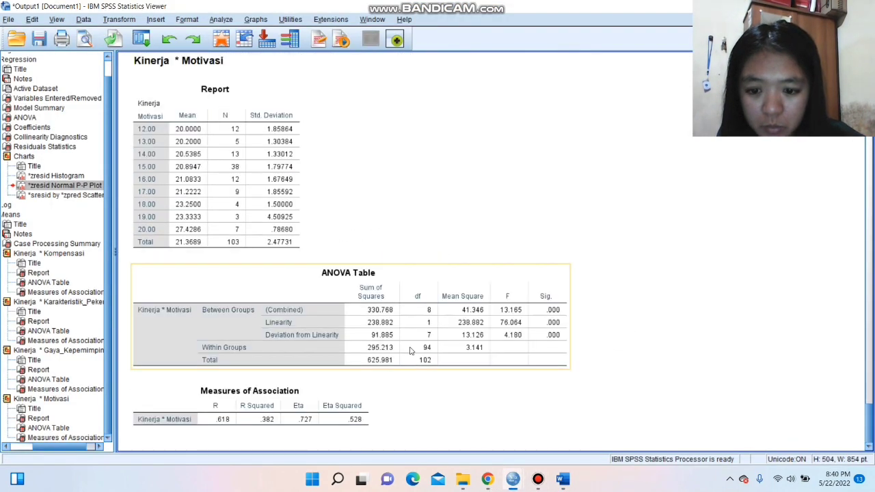
scroll(414, 360, "up", 15)
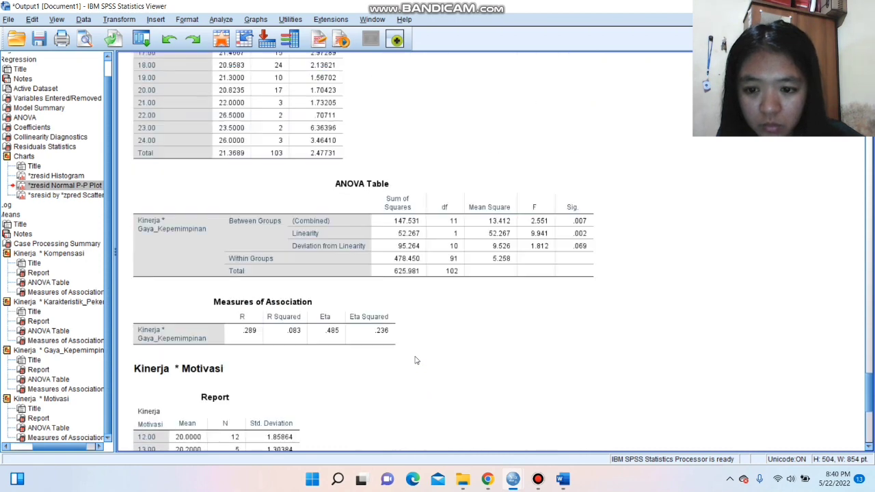
scroll(414, 359, "up", 15)
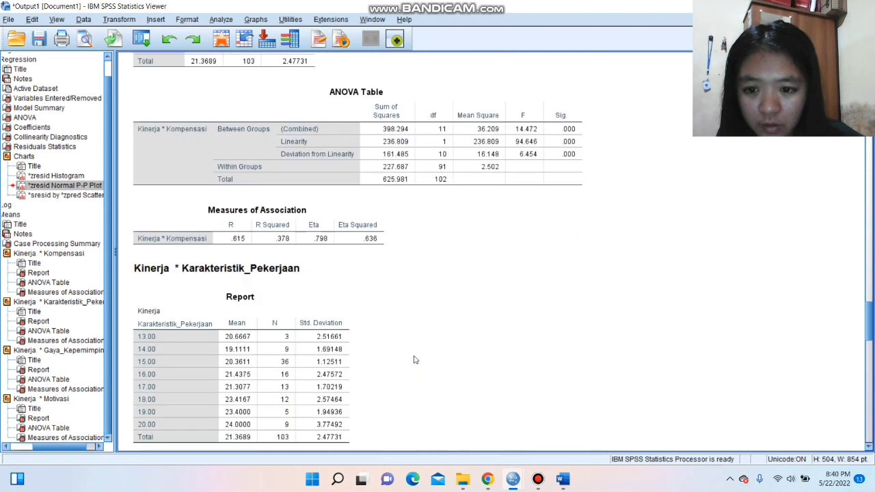
scroll(414, 359, "up", 15)
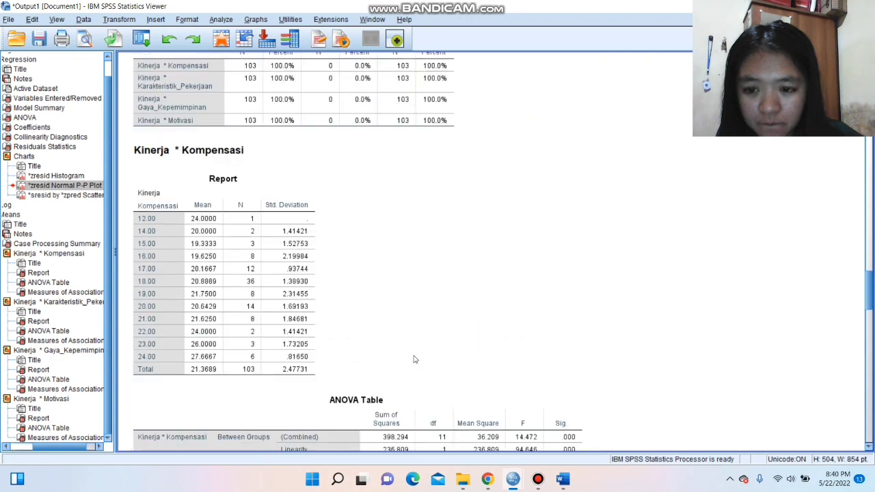
scroll(414, 358, "up", 12)
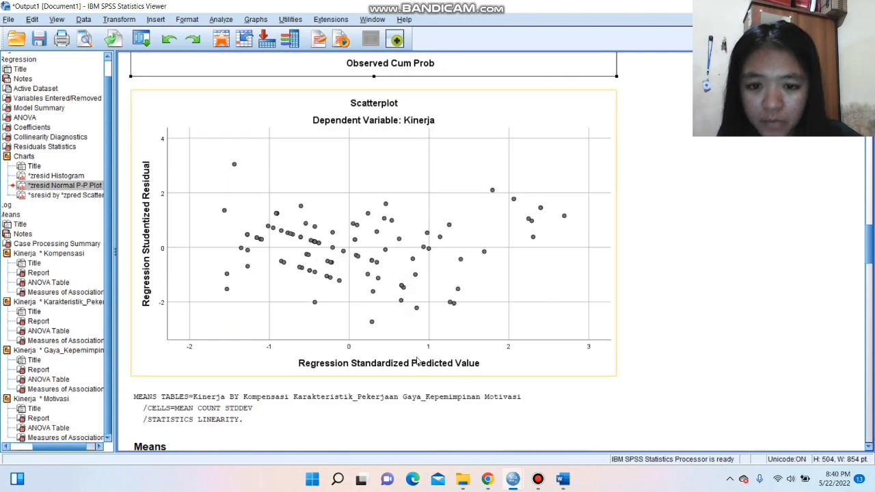
Step: Switch to the Word document and read the Pengujian Heteroskedastisitas section with the scatterplot method
left_click(562, 479)
scroll(566, 328, "down", 3)
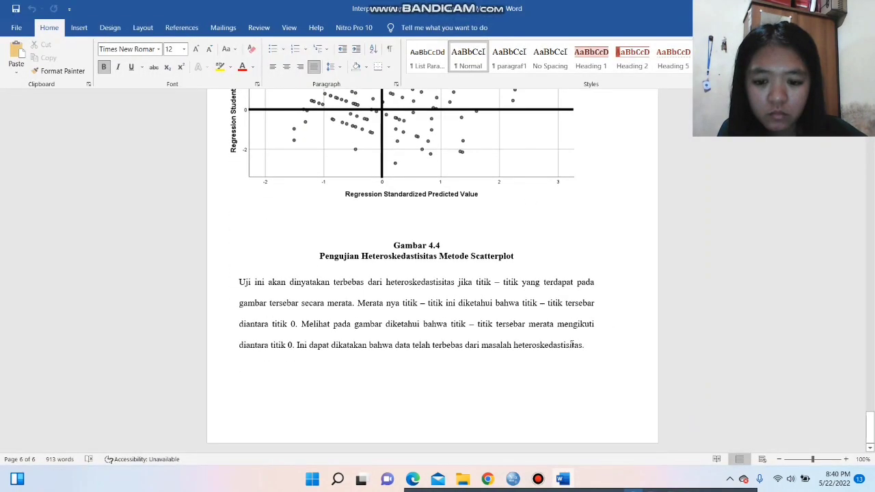
scroll(566, 328, "up", 5)
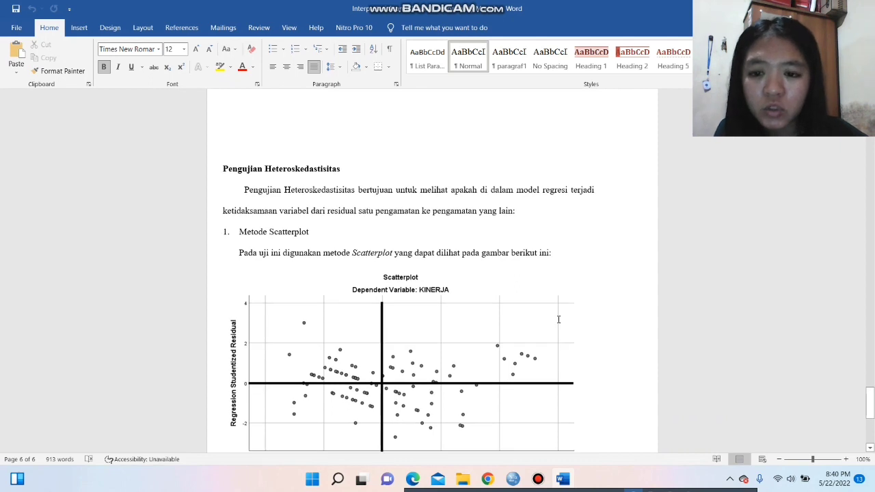